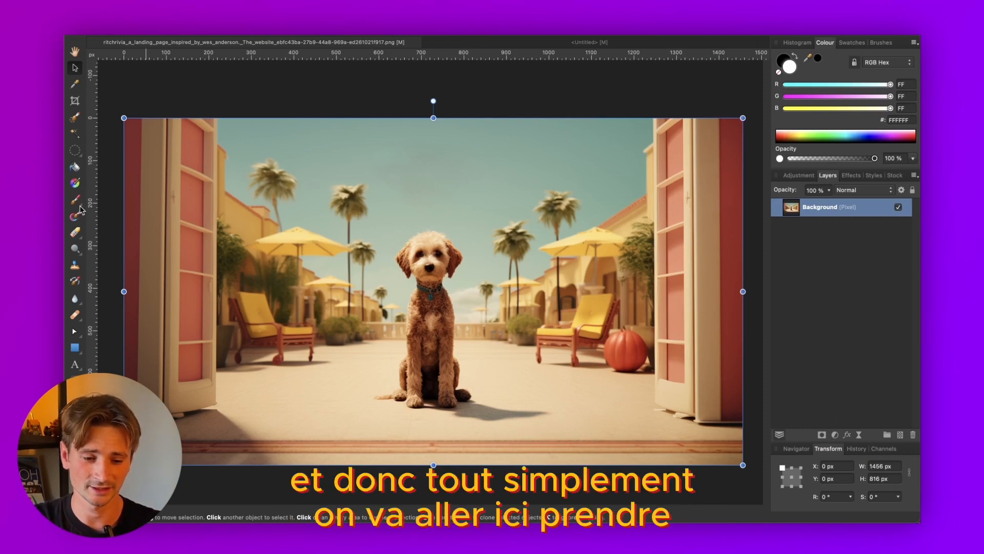
- Select the dog's head, including both ears and the muzzle down to the collar, with the Selection Brush
click(75, 118)
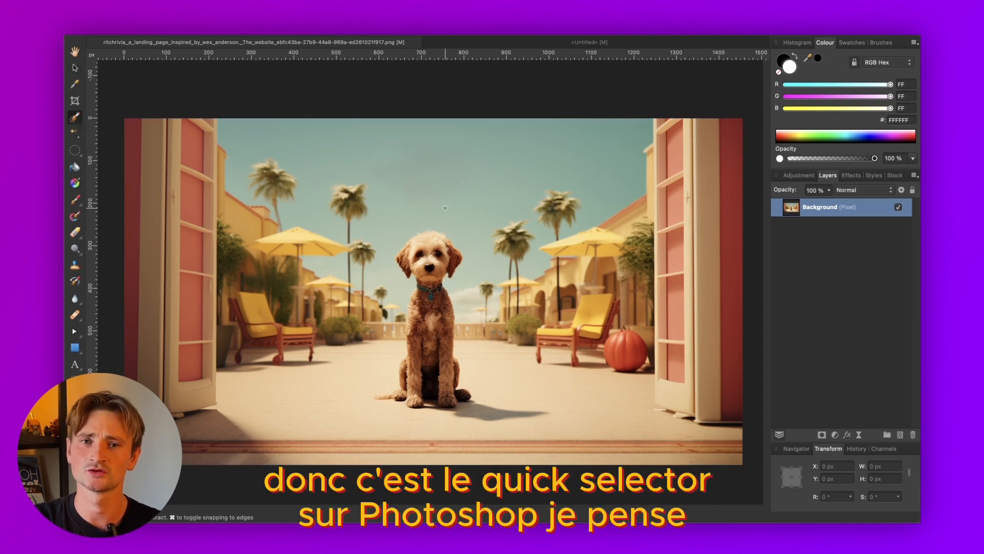
scroll(430, 260, up, 5)
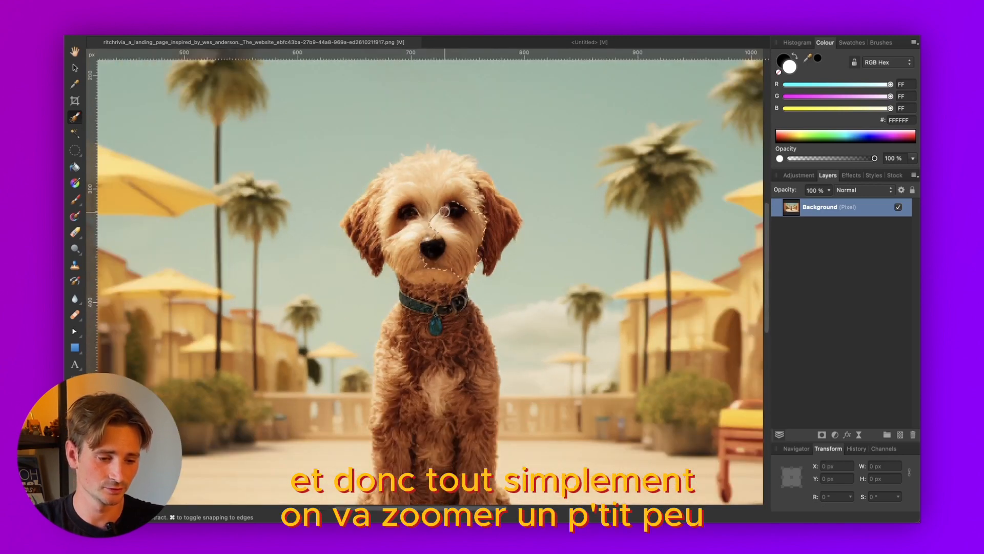
mouse_move(444, 211)
mouse_down()
mouse_move(431, 169)
mouse_move(475, 193)
mouse_move(512, 215)
mouse_up()
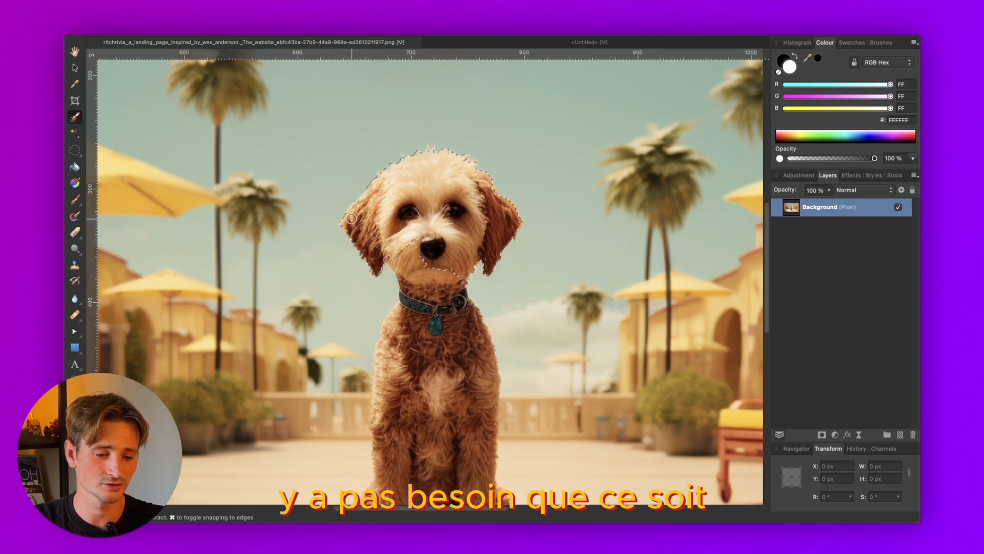
mouse_move(411, 264)
mouse_down()
mouse_move(431, 290)
mouse_move(422, 292)
mouse_up()
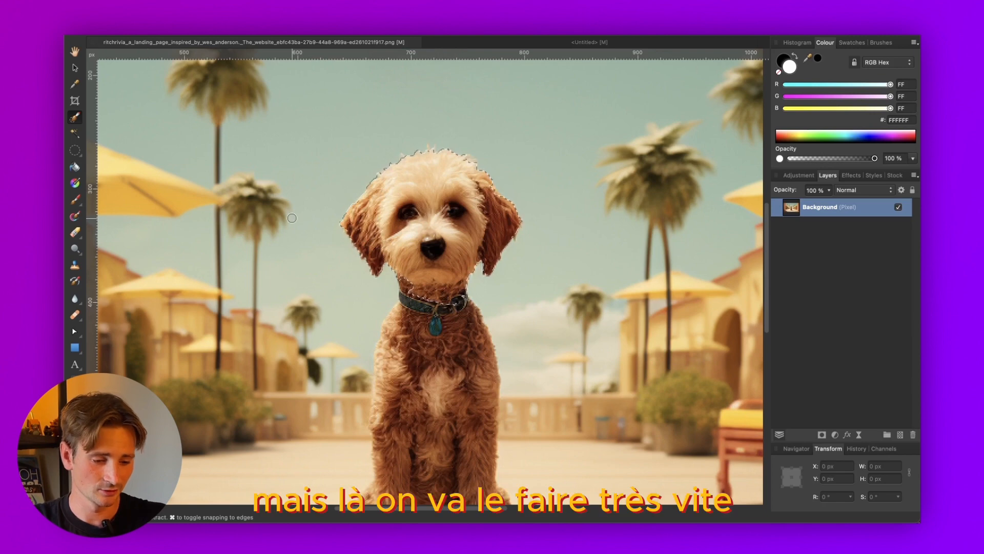
scroll(391, 292, up, 4)
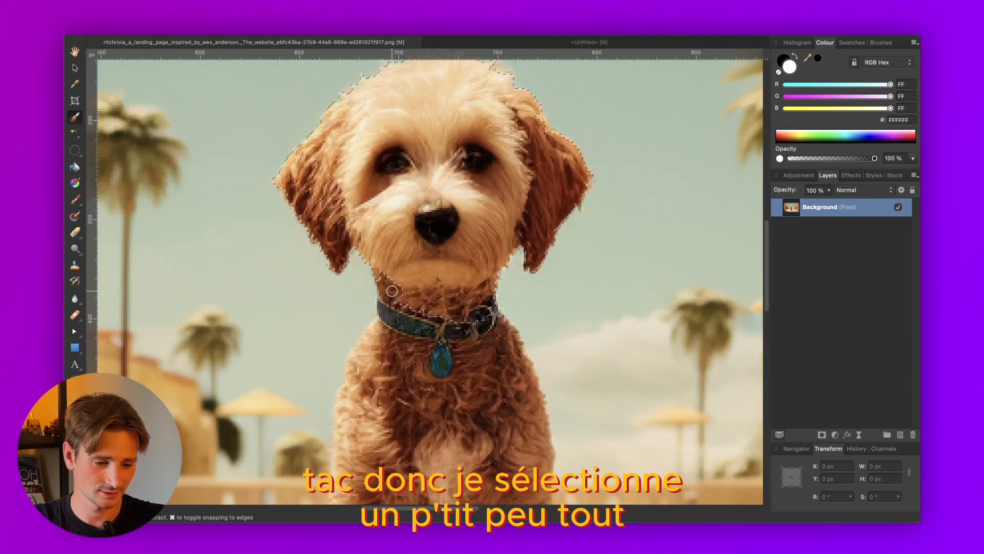
scroll(400, 297, down, 5)
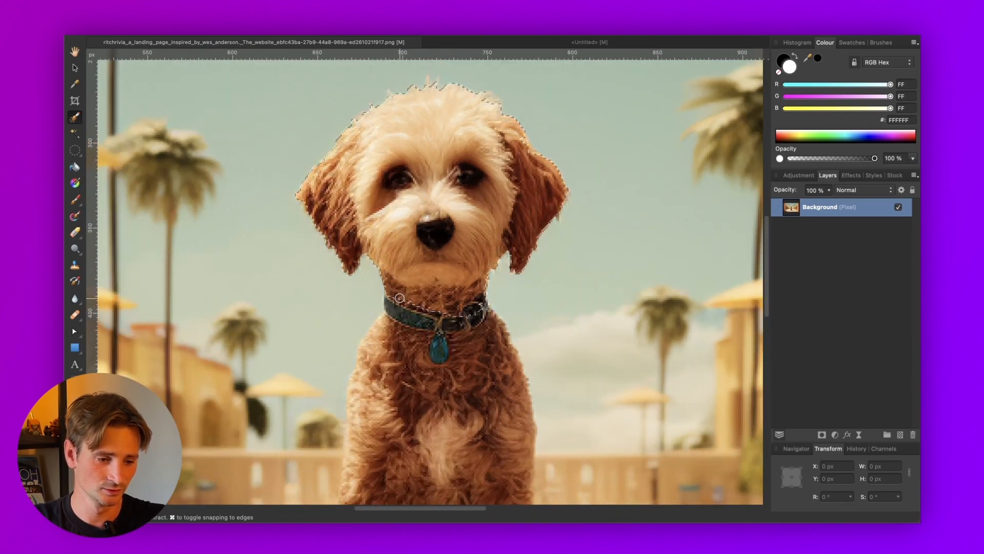
- Duplicate the selected head onto its own layer and check the cut-out by temporarily hiding the original background layer
key(super+j)
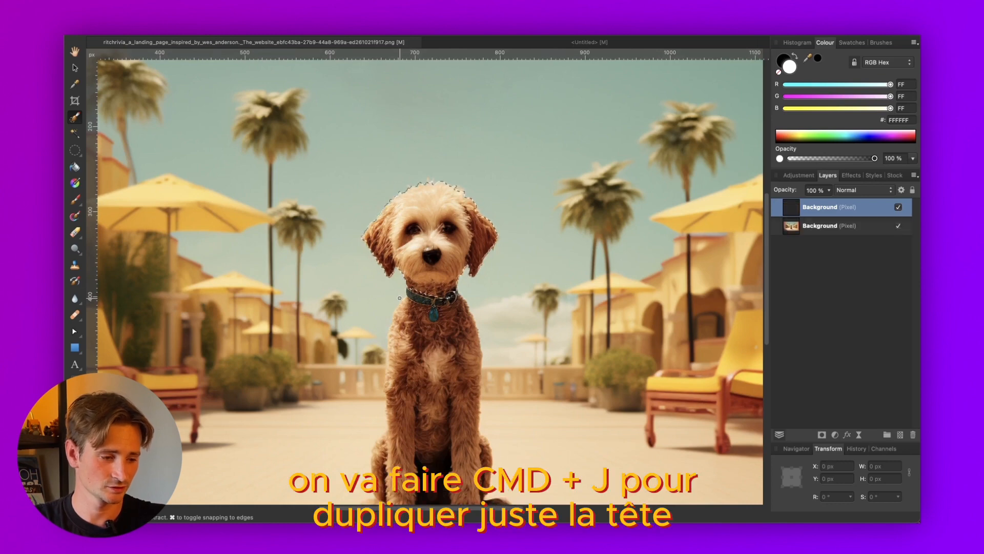
click(897, 226)
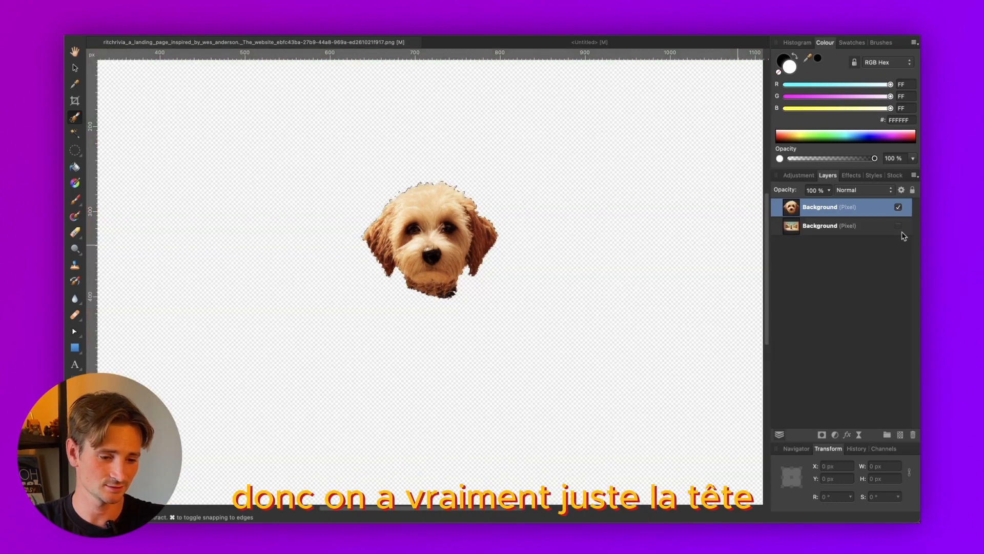
click(897, 225)
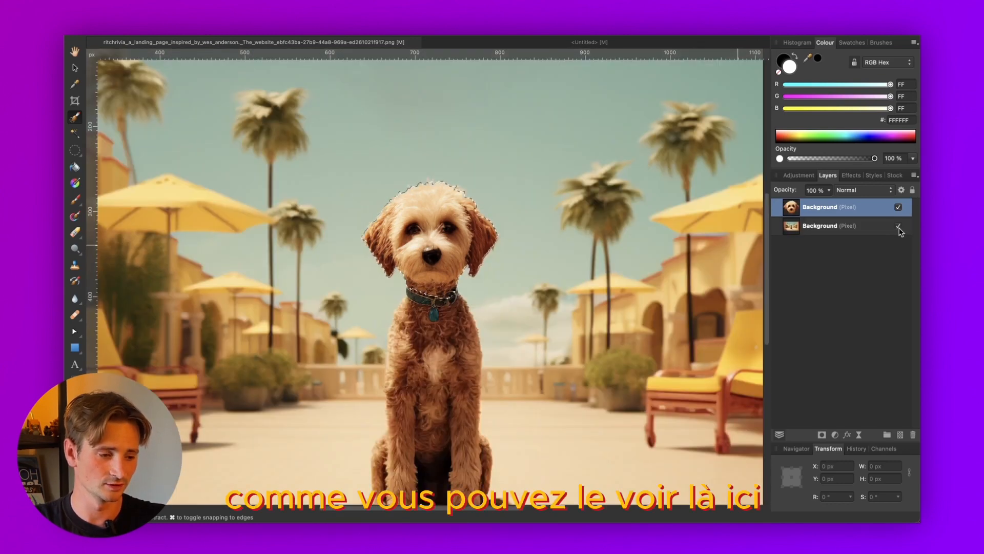
- Delete the selected head area from the original background layer and hide the layer containing the cut-out head
key(super+0)
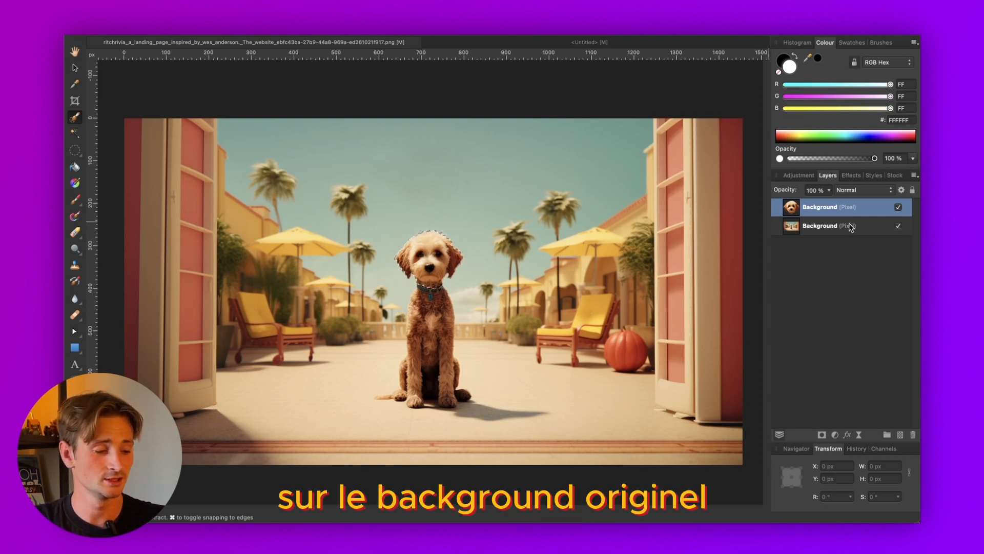
click(824, 231)
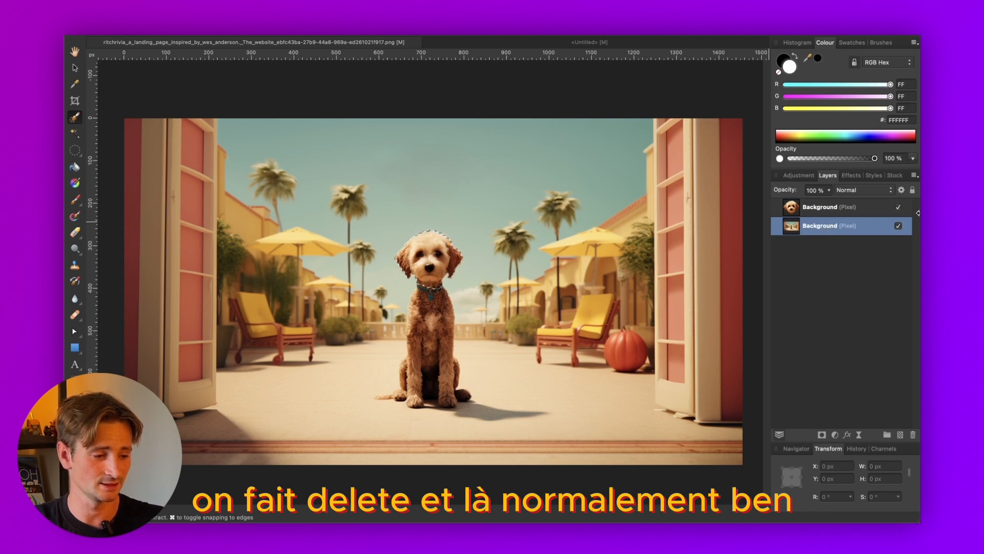
click(898, 207)
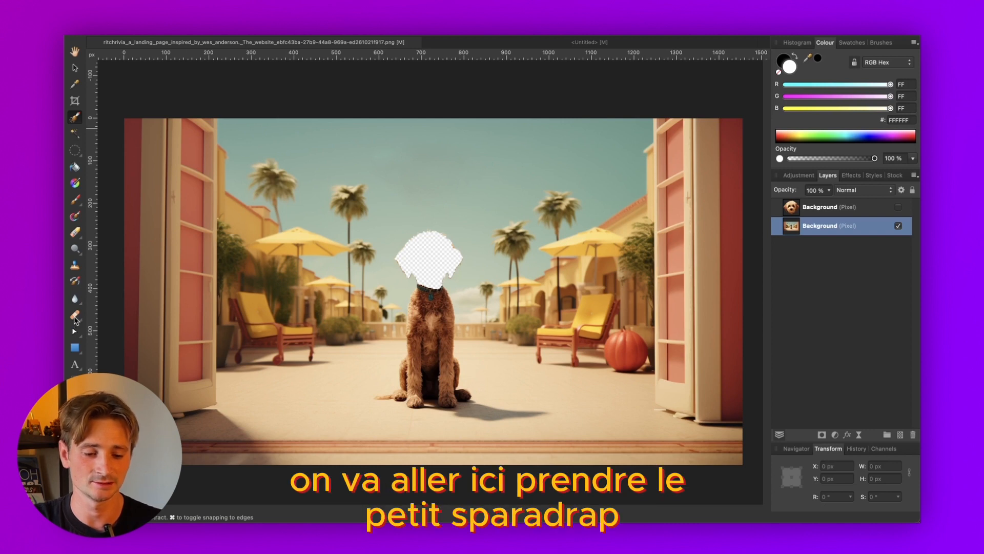
- Fill the hole above the dog's collar with sampled sky using the Healing Brush, and compare with the head layer shown and hidden
click(75, 316)
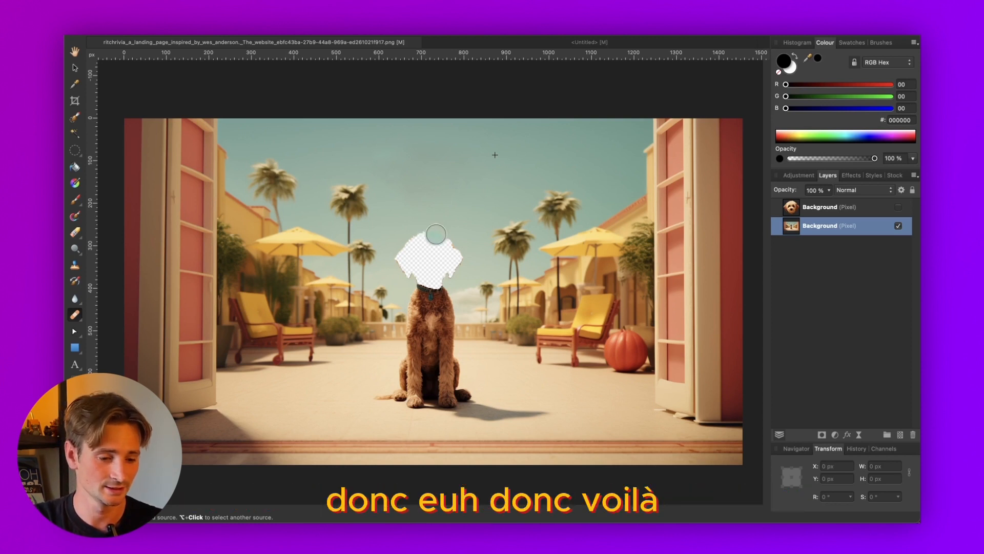
mouse_move(437, 230)
mouse_down()
mouse_move(414, 234)
mouse_move(463, 238)
mouse_move(439, 214)
mouse_move(439, 231)
mouse_move(419, 243)
mouse_move(453, 246)
mouse_move(400, 258)
mouse_move(448, 259)
mouse_move(419, 255)
mouse_move(402, 269)
mouse_move(427, 268)
mouse_up()
alt+click(438, 210)
alt+click(418, 260)
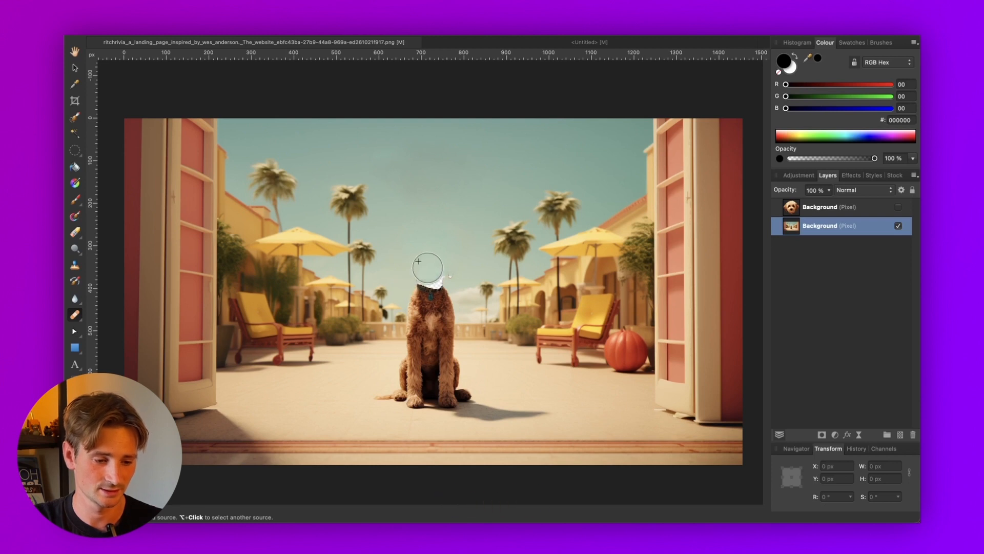
alt+click(447, 248)
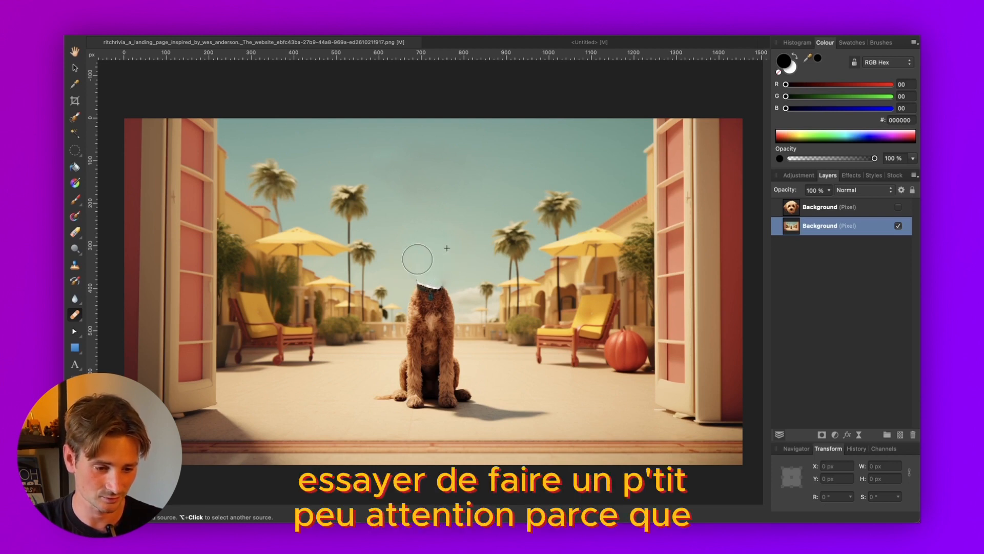
alt+click(398, 248)
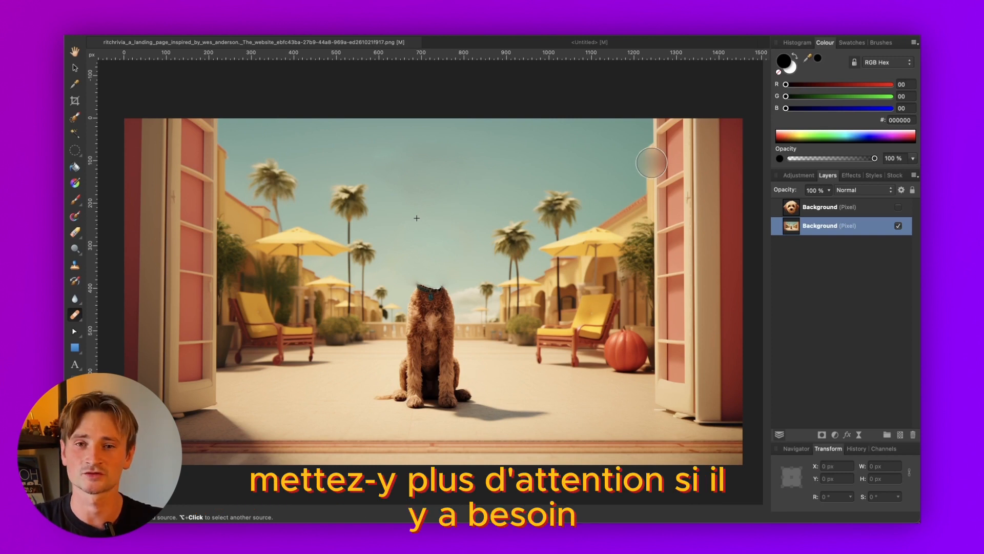
click(897, 207)
click(898, 208)
click(897, 208)
click(897, 207)
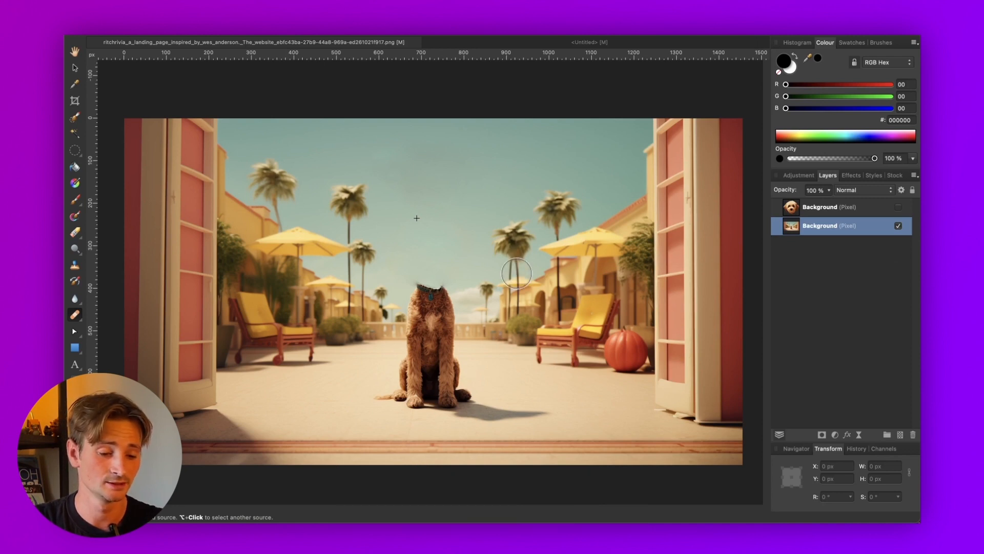
- Export the headless picture as a best-quality JPEG named bg into a new folder called Video
click(154, 34)
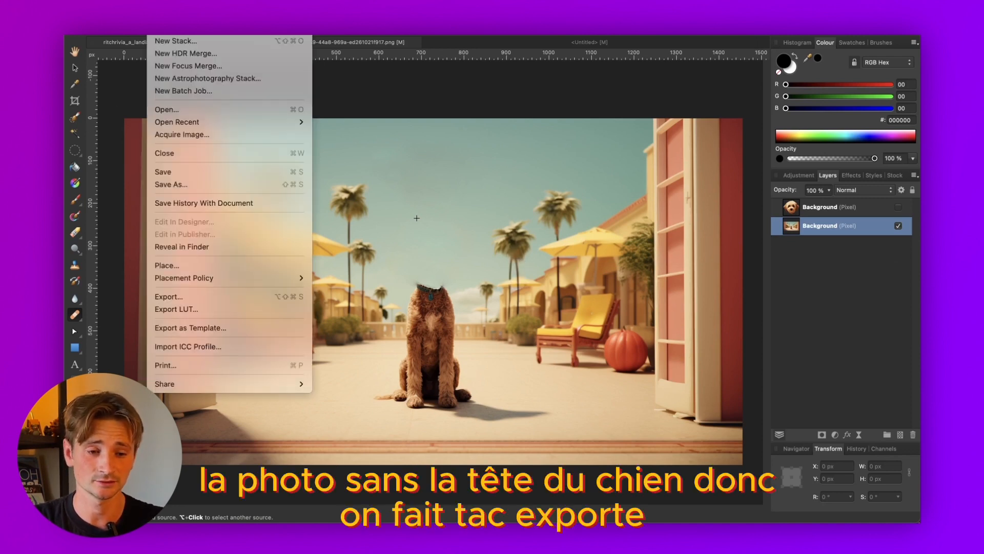
click(150, 295)
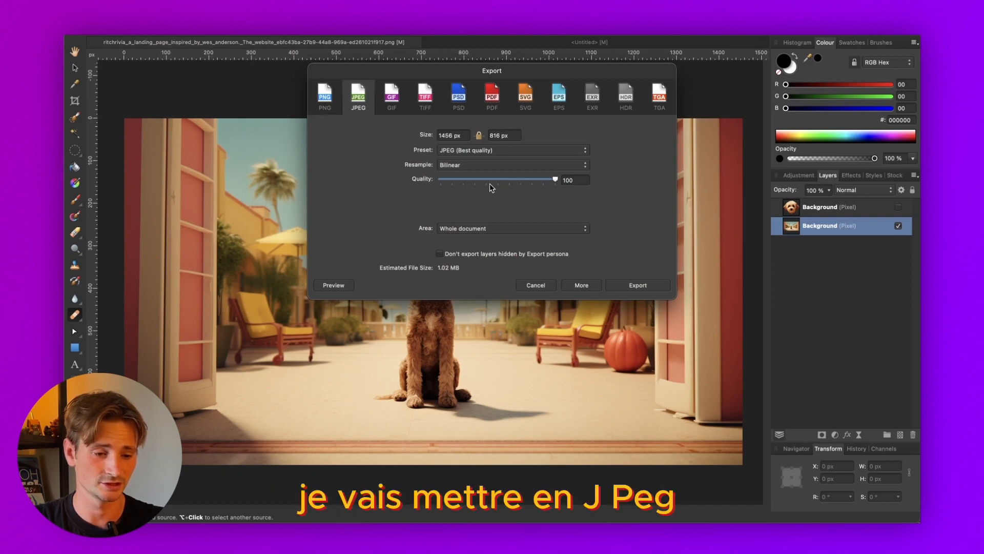
click(648, 288)
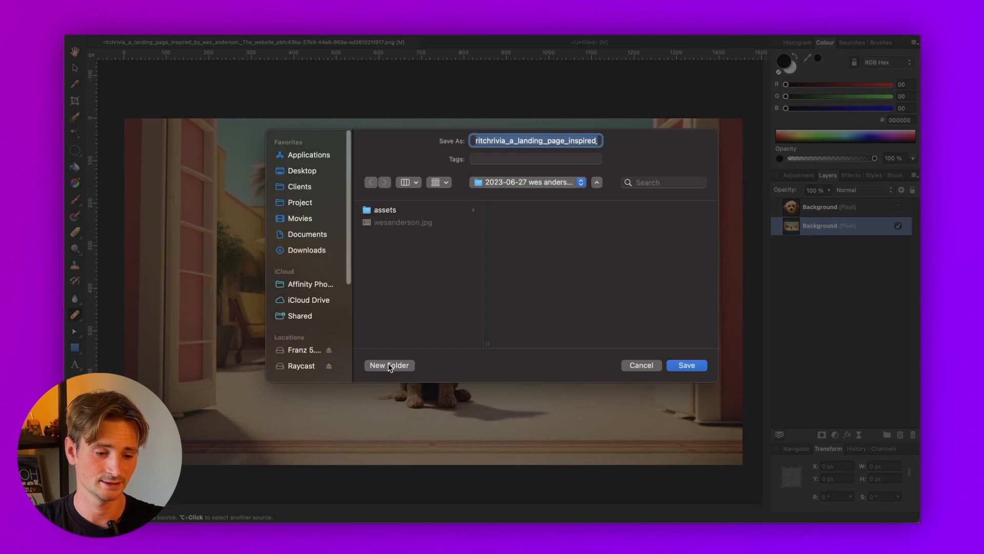
click(390, 365)
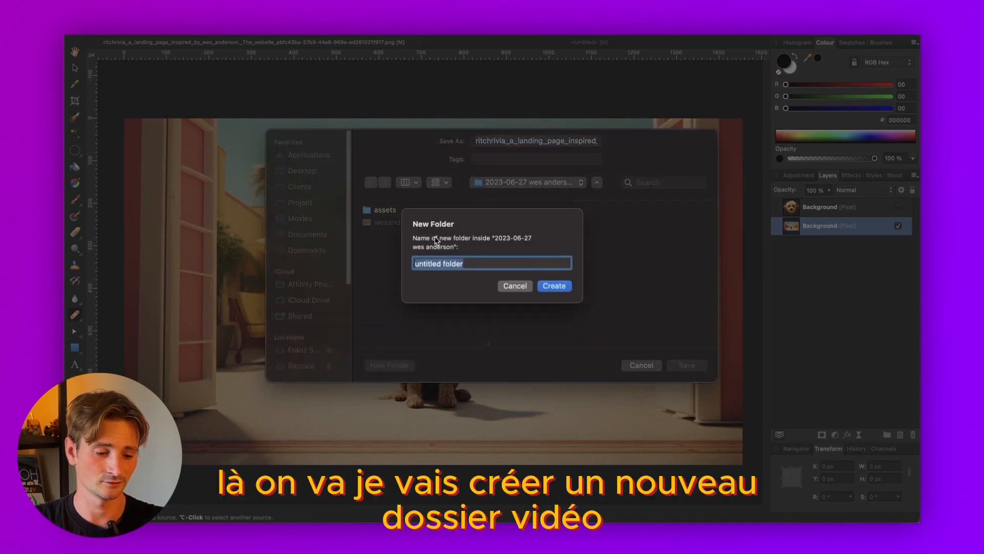
text(Video)
key(Return)
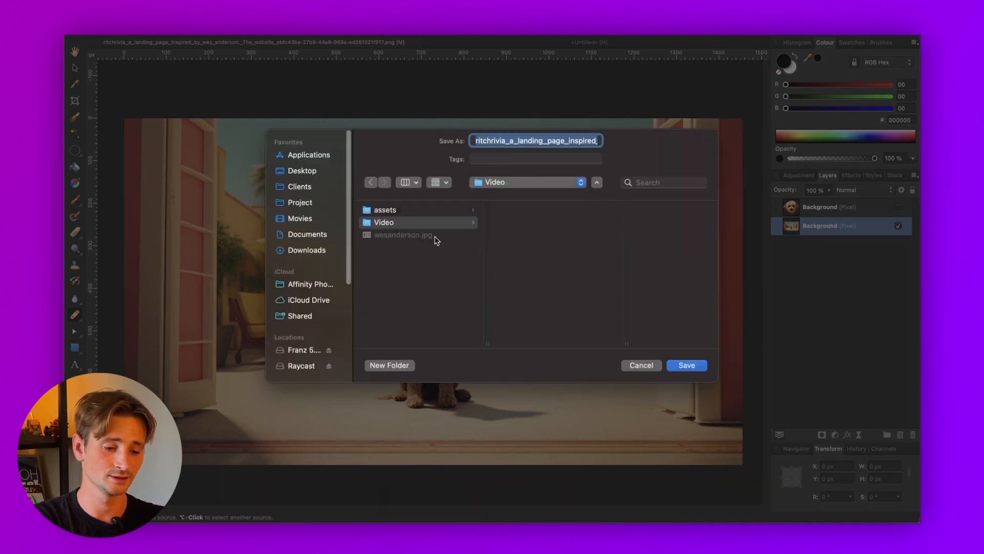
text(bg)
key(Return)
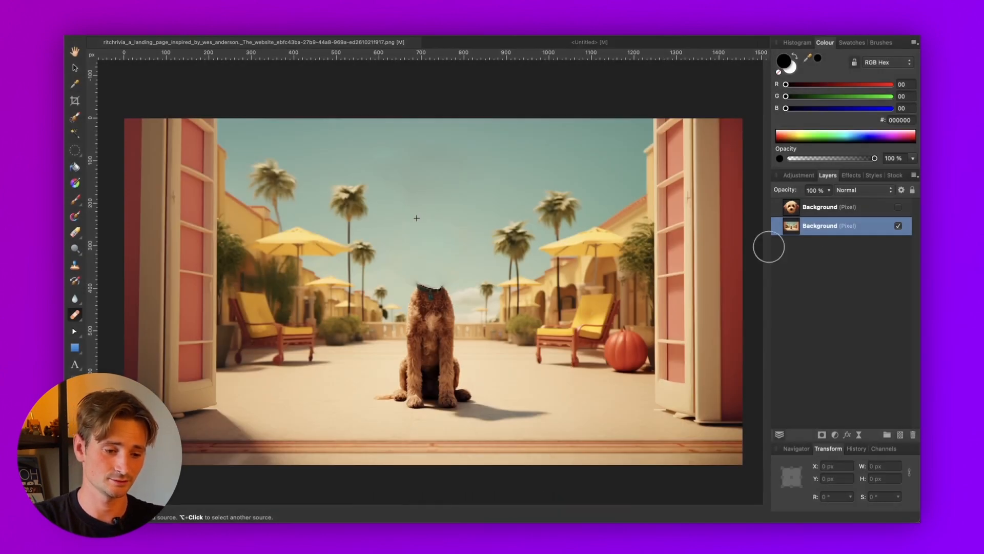
- Show only the head layer and export it as a transparent PNG named tetedechien in the Video folder
click(900, 225)
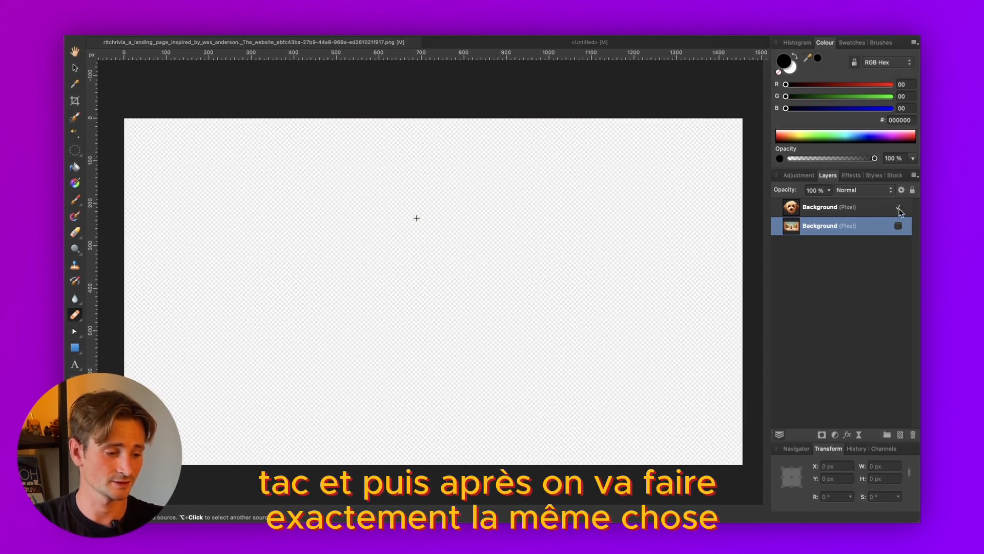
click(898, 208)
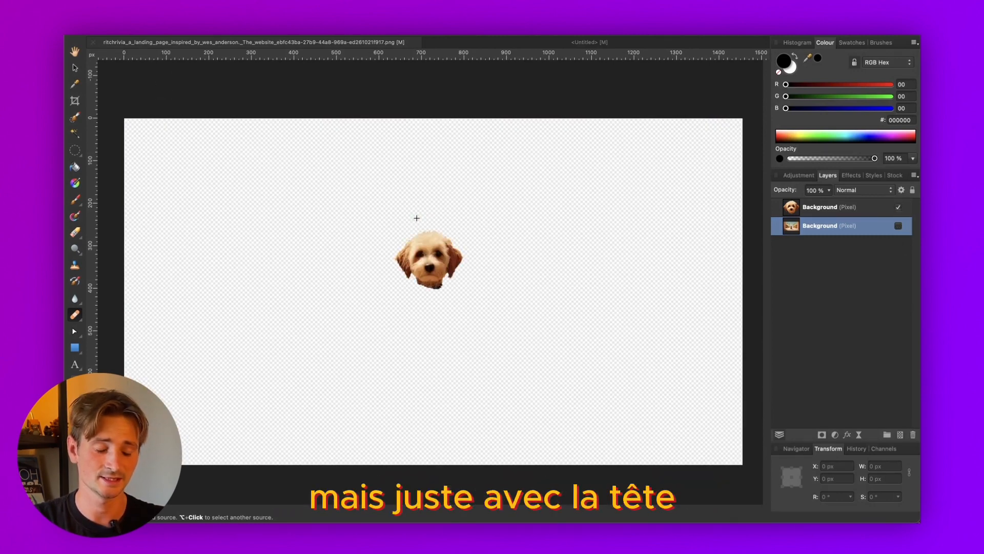
click(158, 35)
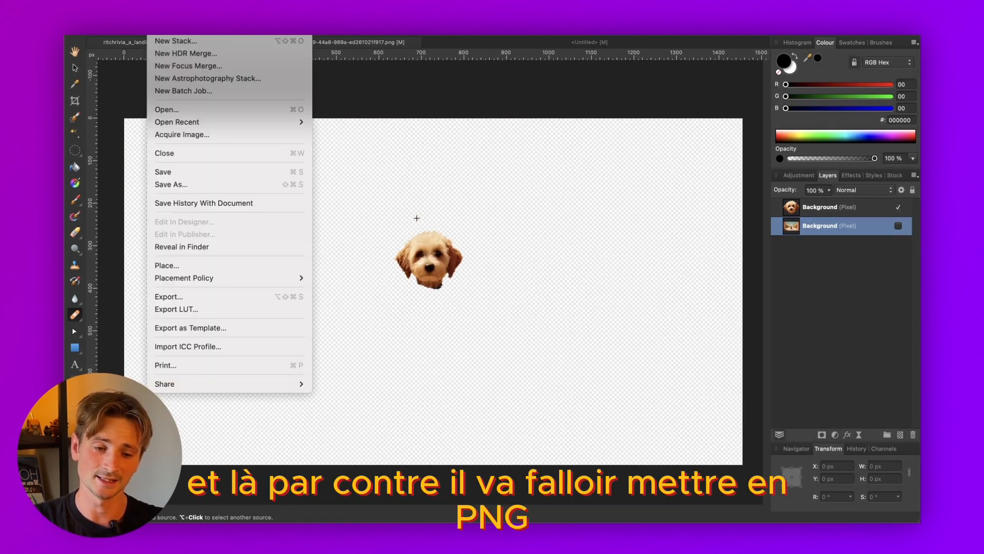
click(208, 296)
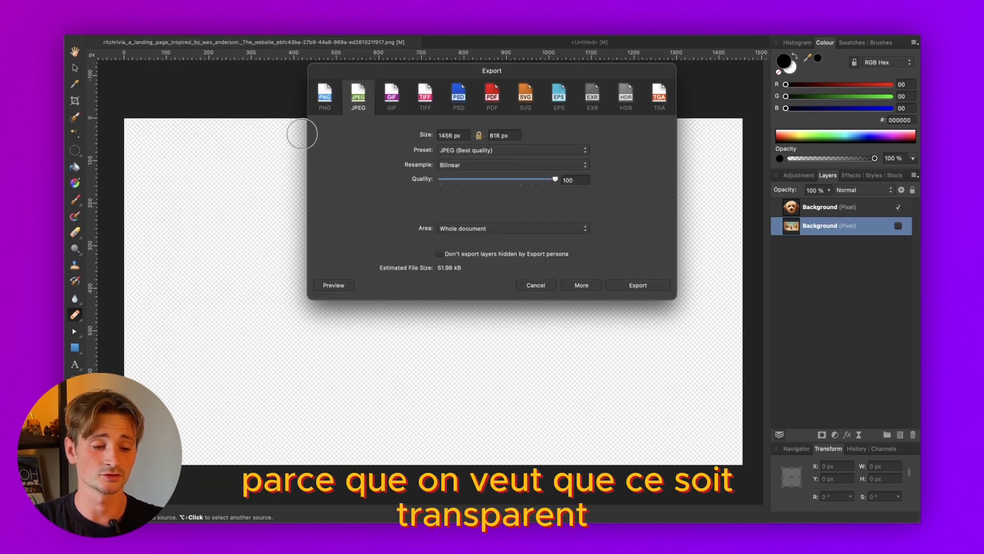
click(322, 98)
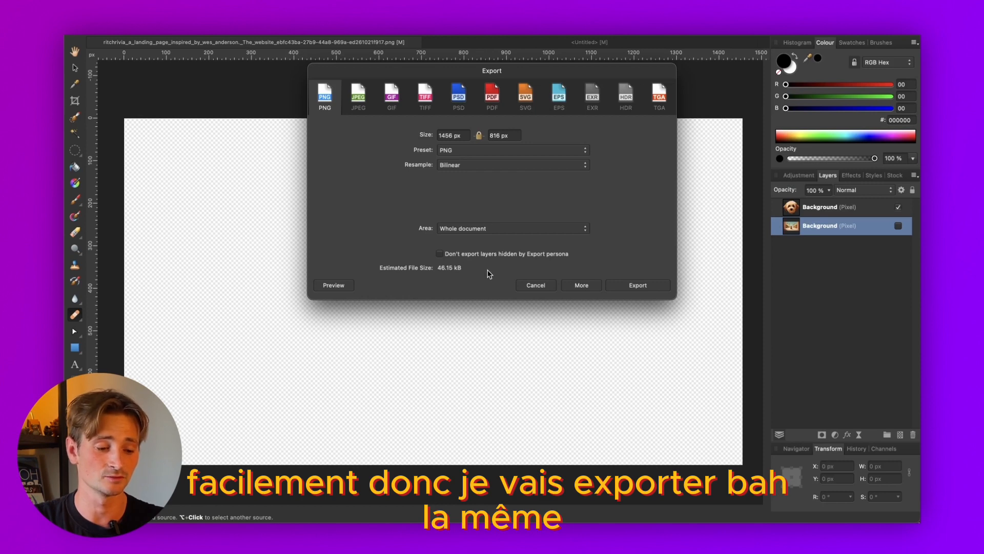
click(636, 285)
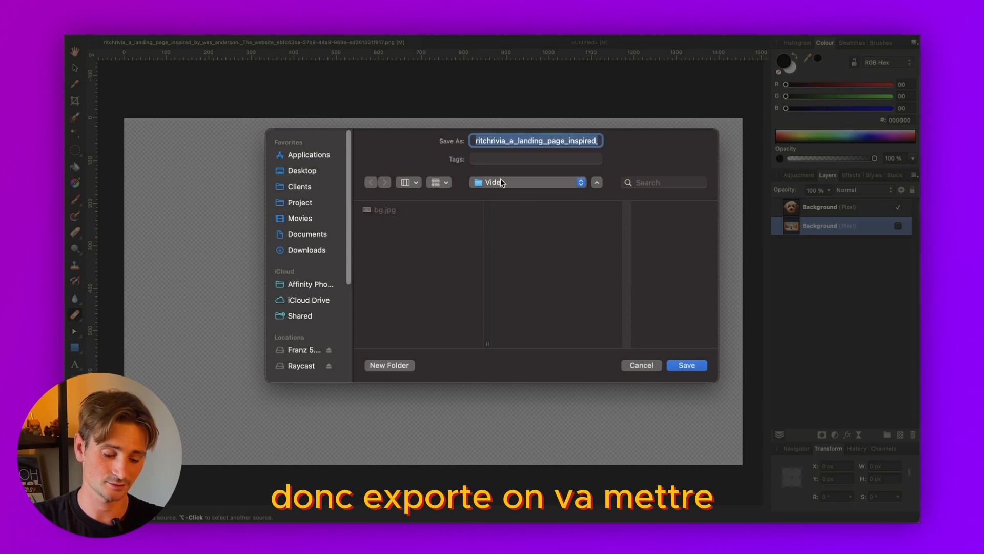
text(tetedec)
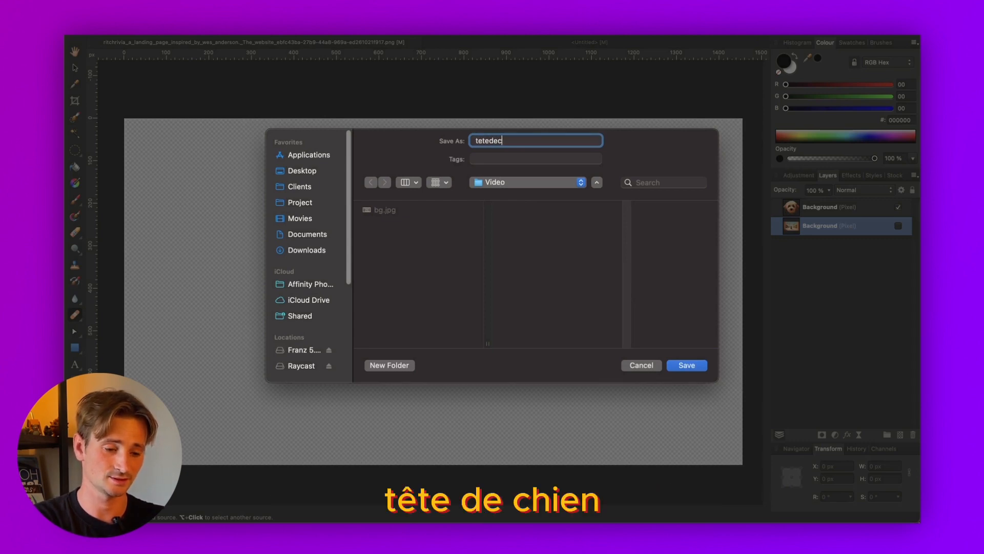
text(hien)
key(Return)
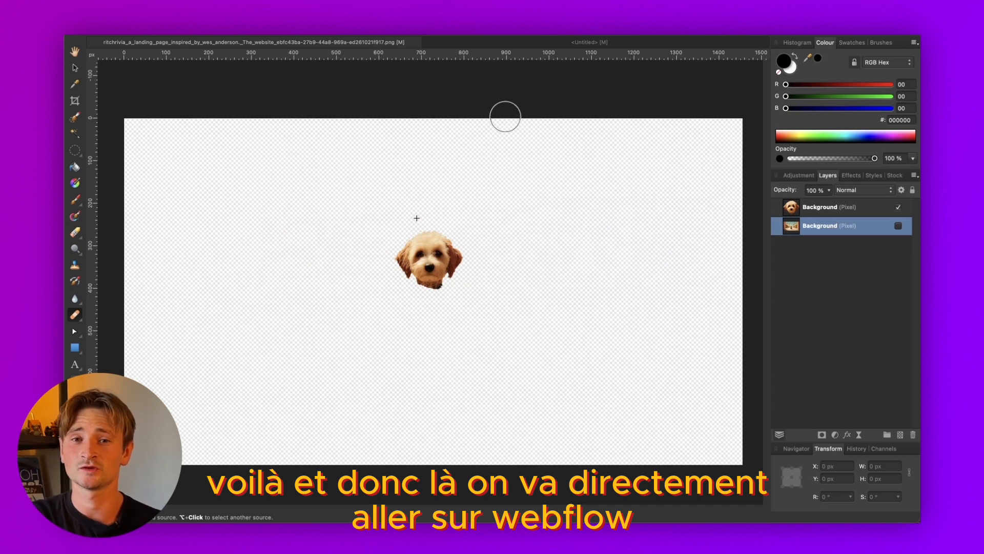
- Switch to Webflow, add a Section to the empty Home page and give it a new class named Banner
key(super+Tab)
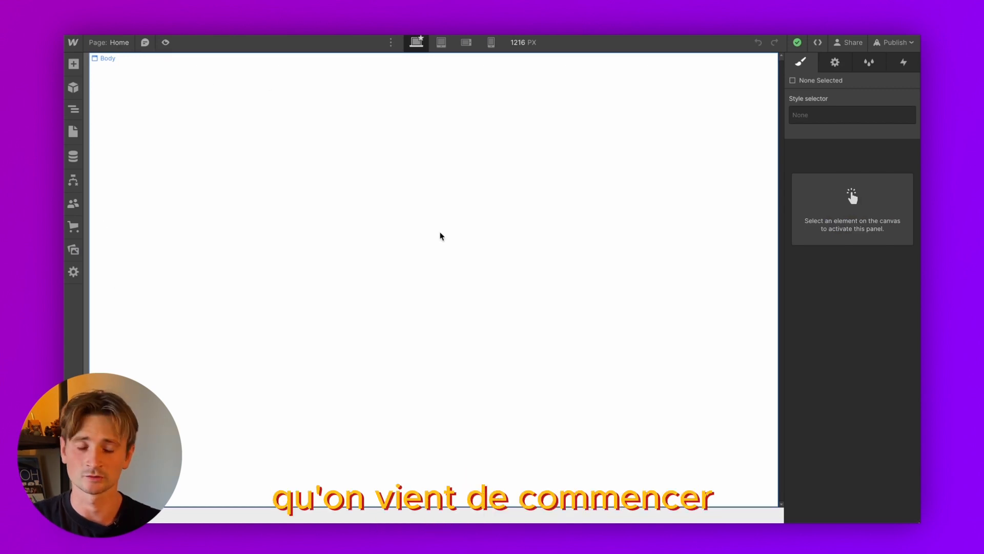
click(73, 66)
drag(110, 146, 241, 214)
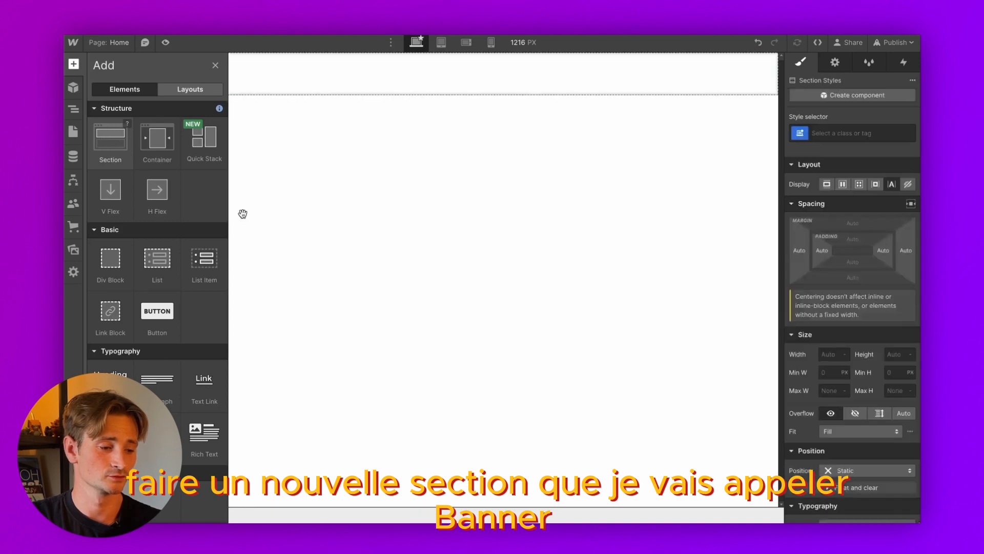
click(843, 133)
text(Banner)
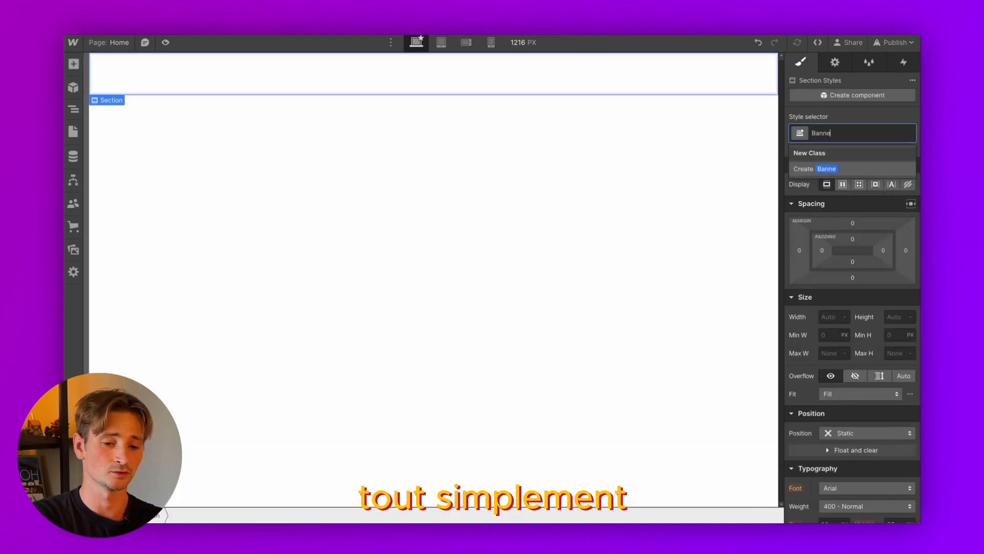
key(Return)
- Set the Banner section's height to 100 VH and add an Image element inside it
click(899, 317)
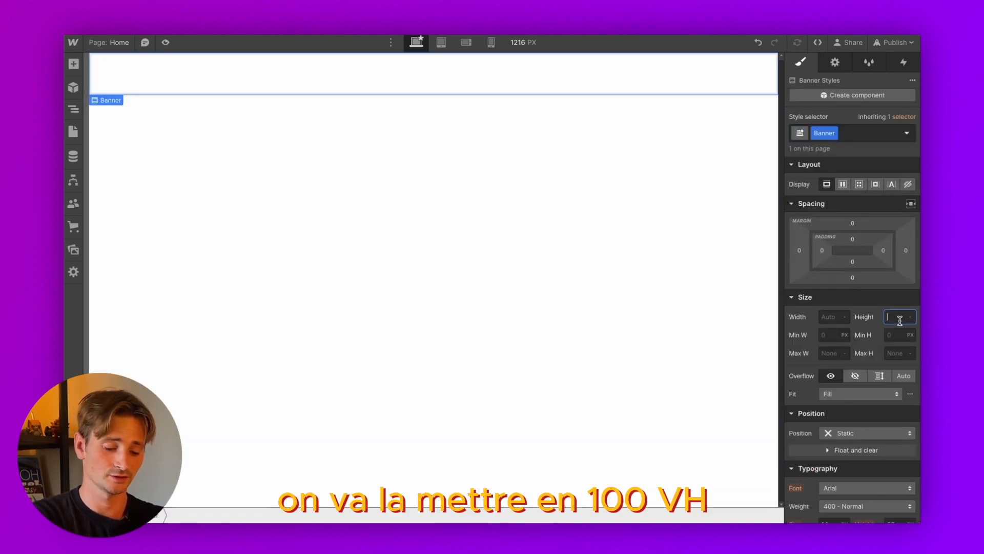
text(100vh)
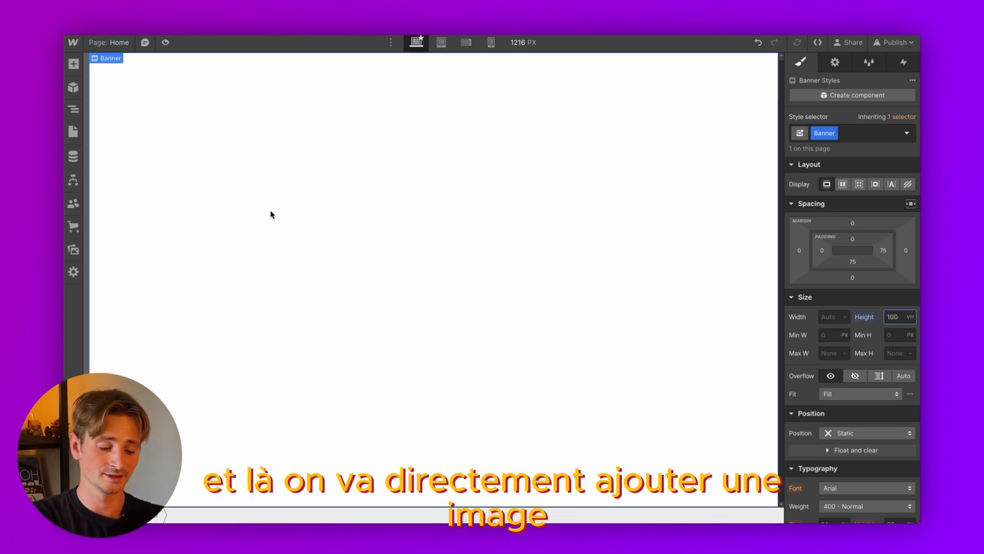
key(super+e)
text(im)
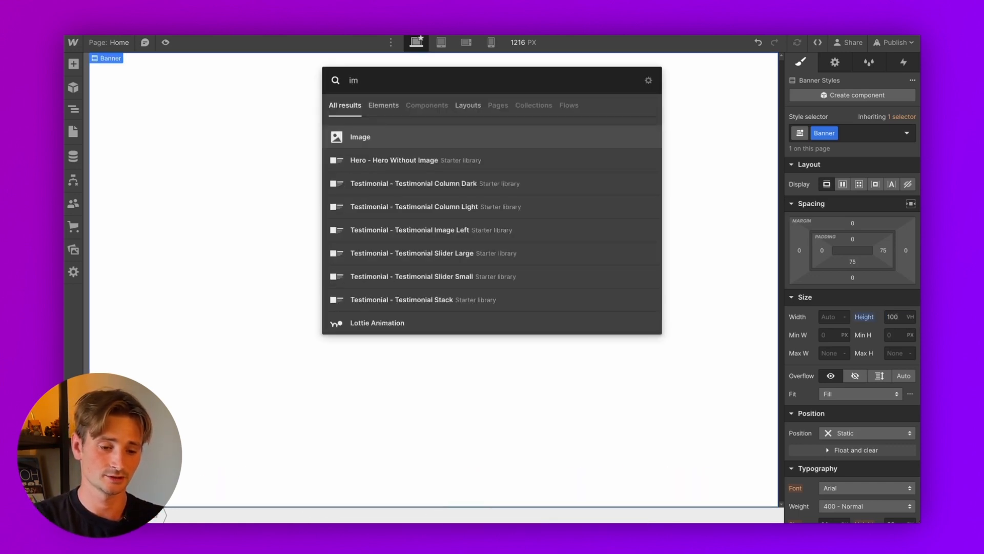
key(Return)
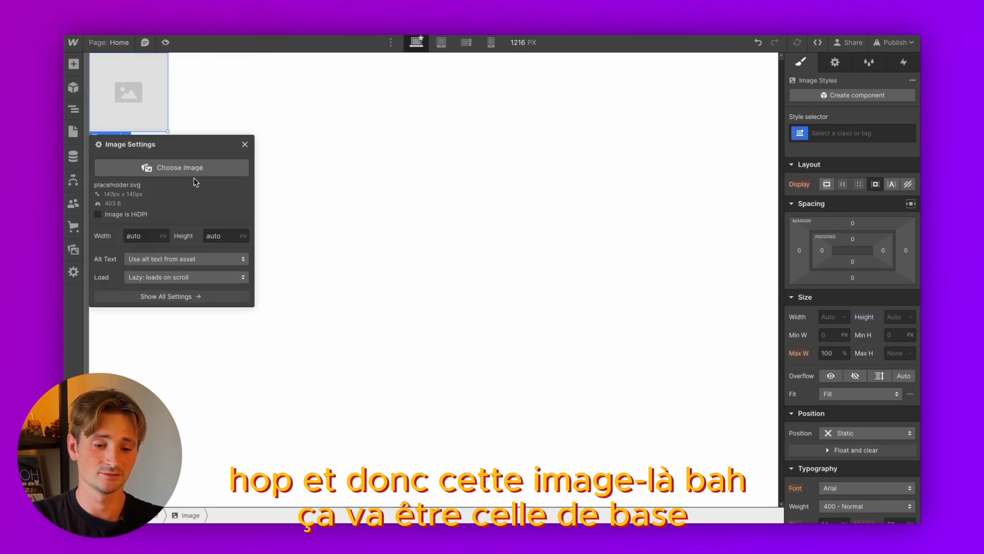
- Upload bg.jpg from the Video folder and use it as the new image's source
click(172, 167)
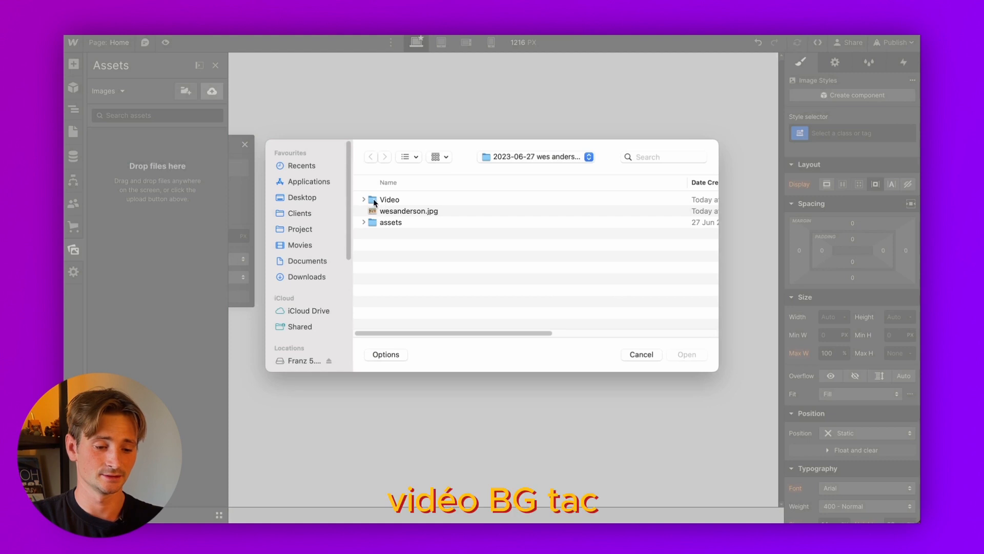
double_click(377, 203)
double_click(401, 214)
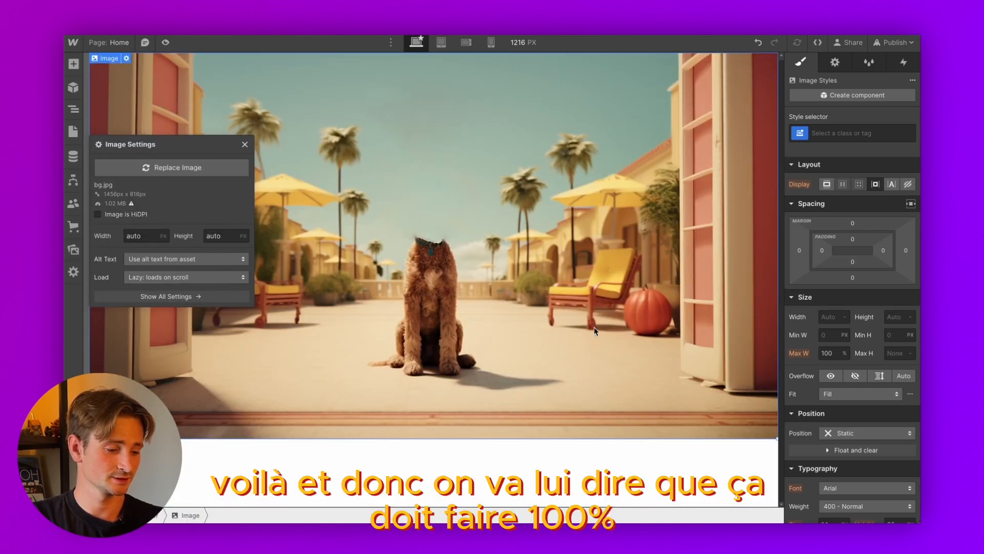
- Set the background image's height and width to 100% and its fit to Cover
click(893, 317)
text(100)
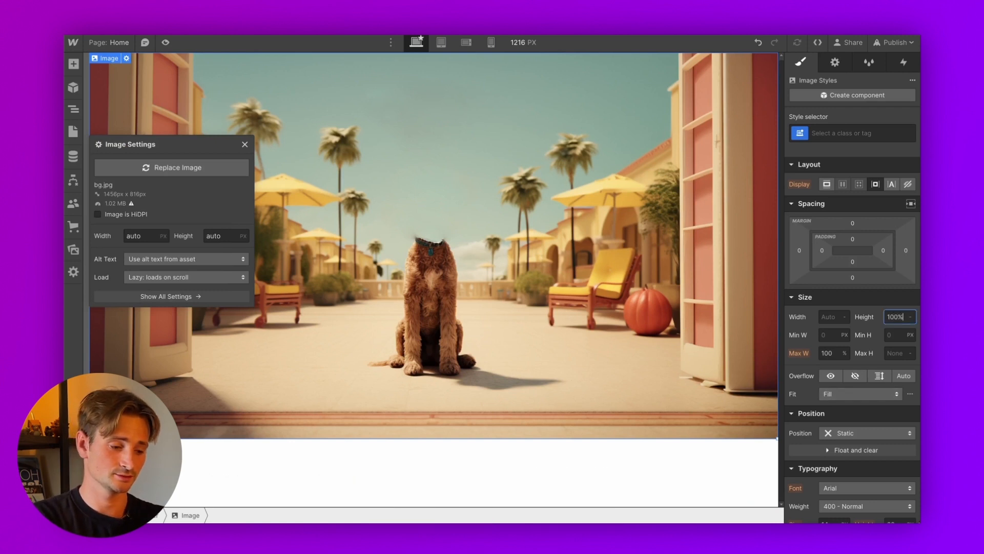
key(Return)
click(824, 313)
text(10)
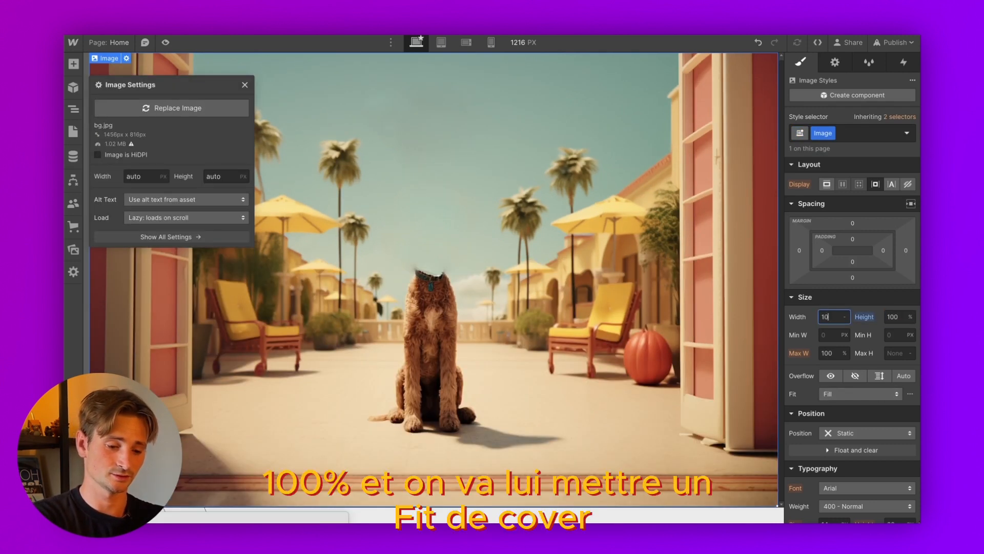
text(0%)
click(833, 394)
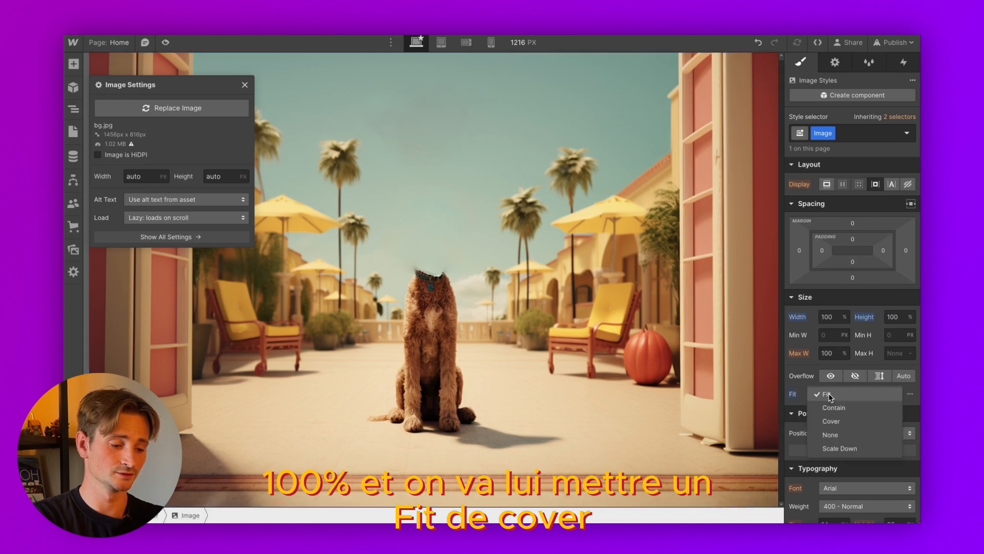
click(830, 420)
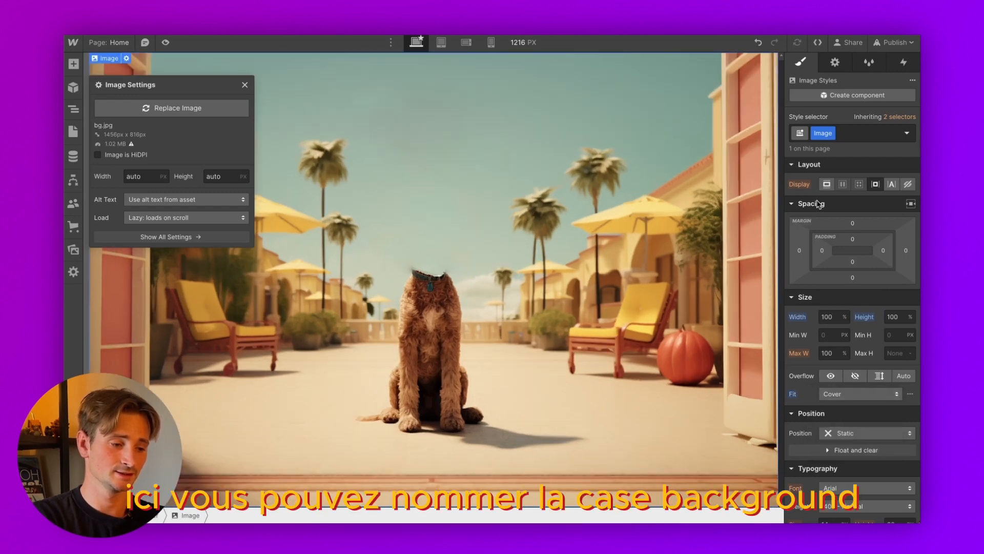
- Rename the background image's class to Bg
click(830, 134)
click(828, 149)
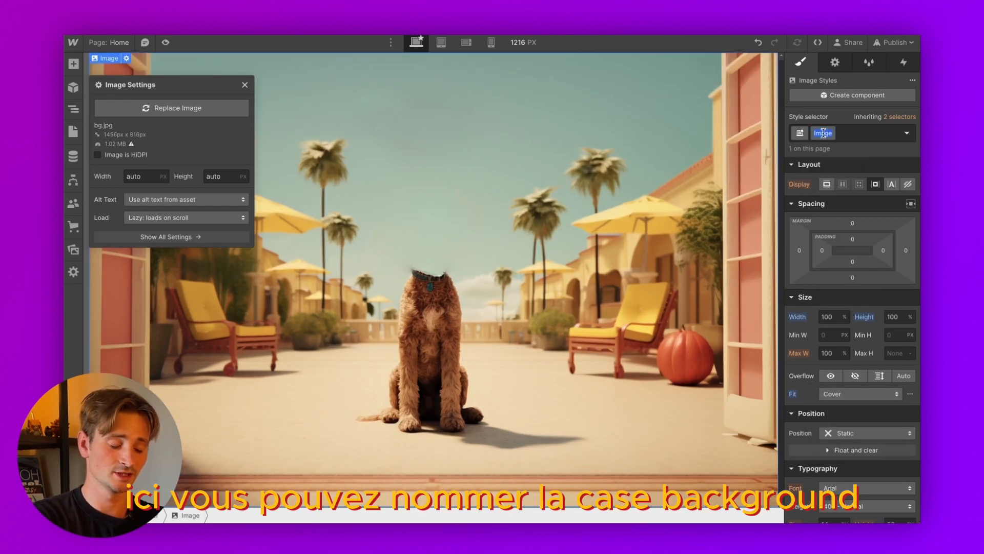
text(Bg)
key(Return)
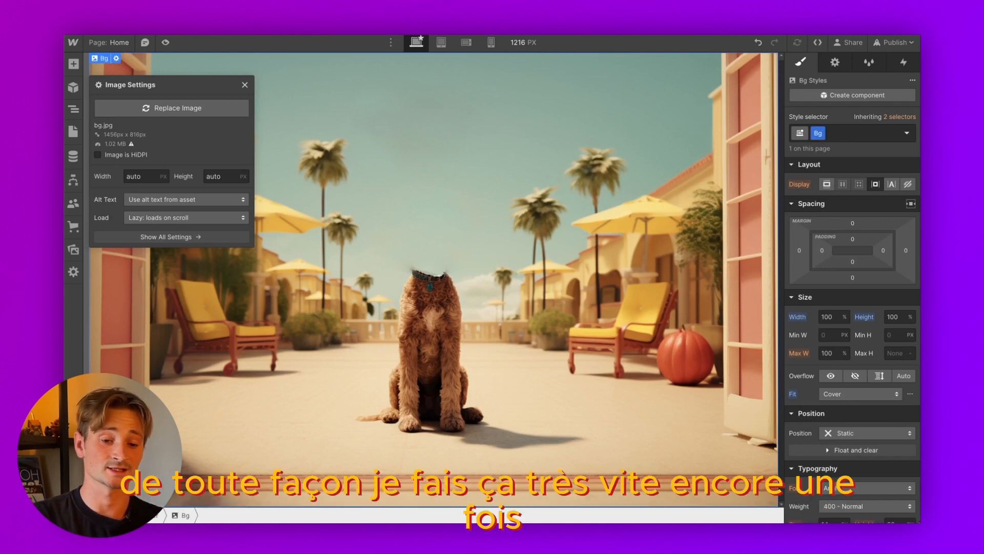
- Add a second Image element to the Banner section after the Bg image
click(74, 64)
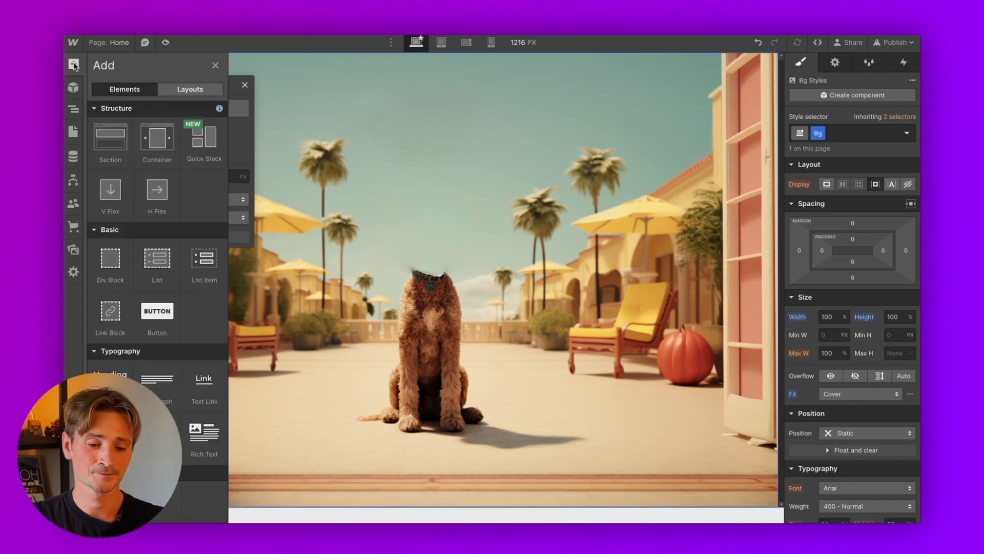
click(336, 195)
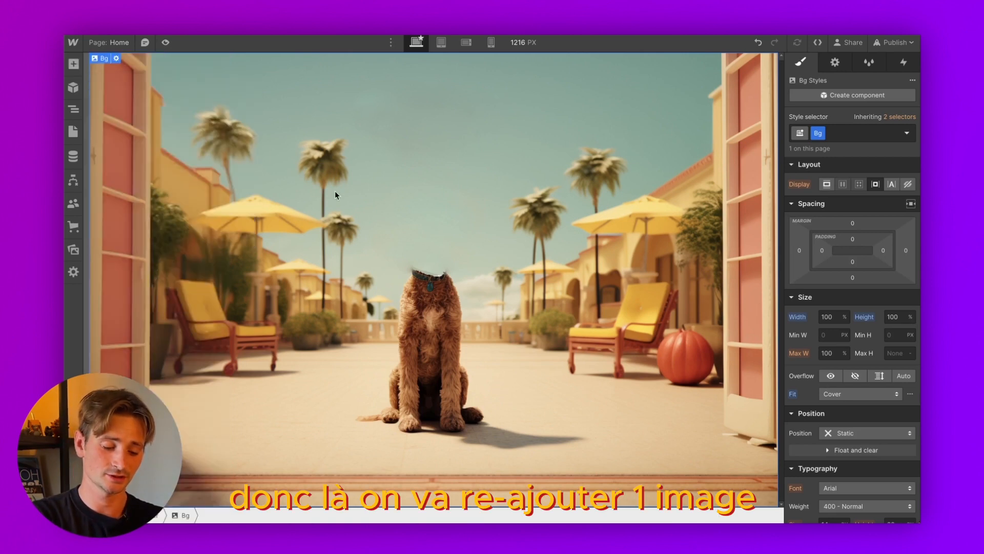
key(ctrl+k)
text(im)
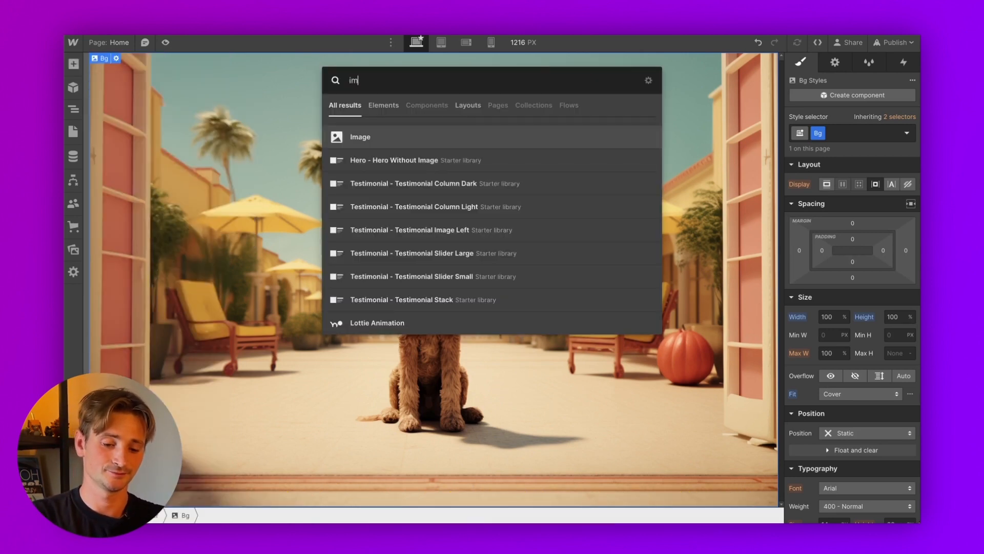
key(Return)
- Upload tetedechien.png from the Video folder as the second image's source and close its settings
click(169, 364)
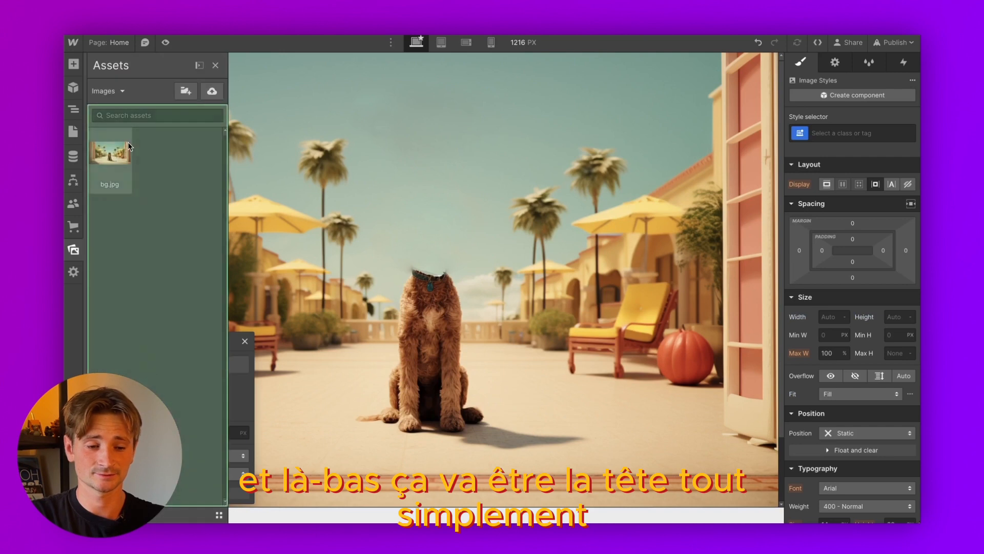
click(212, 90)
click(378, 199)
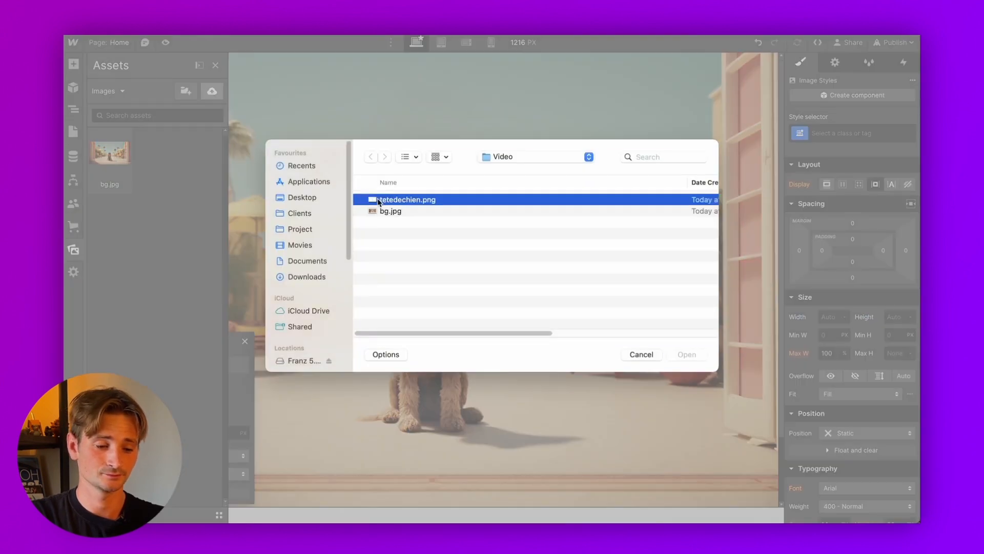
double_click(377, 200)
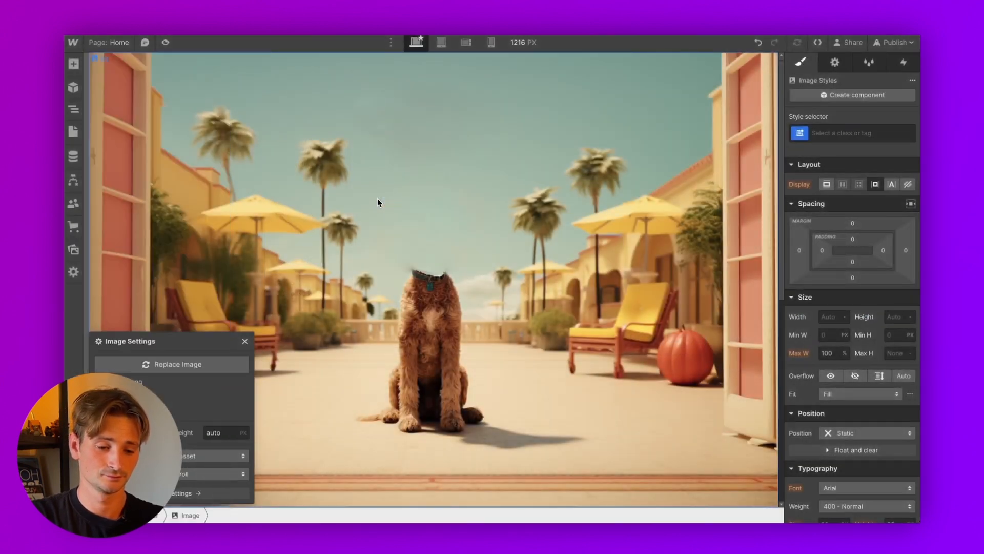
click(243, 339)
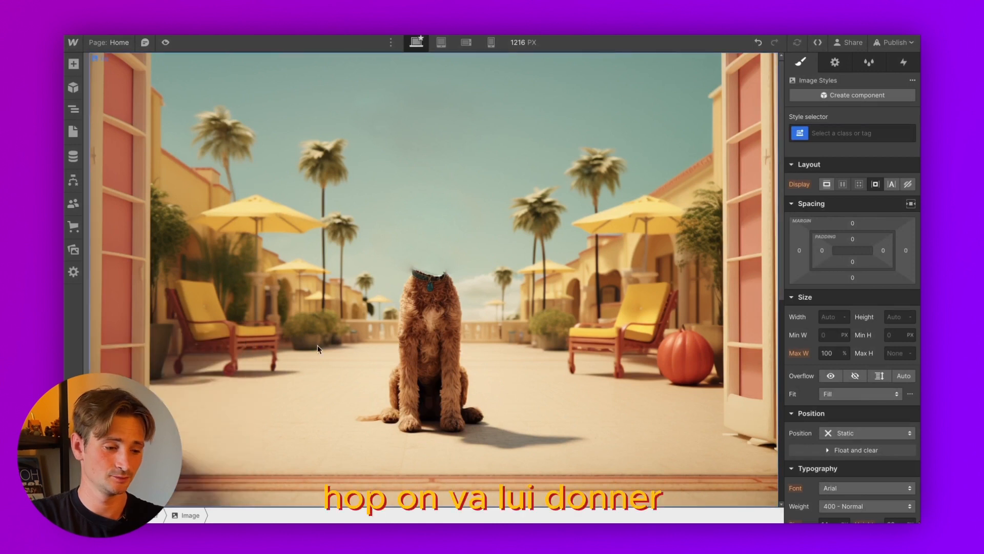
- Give the dog-head image a new class named Head Dog
click(844, 132)
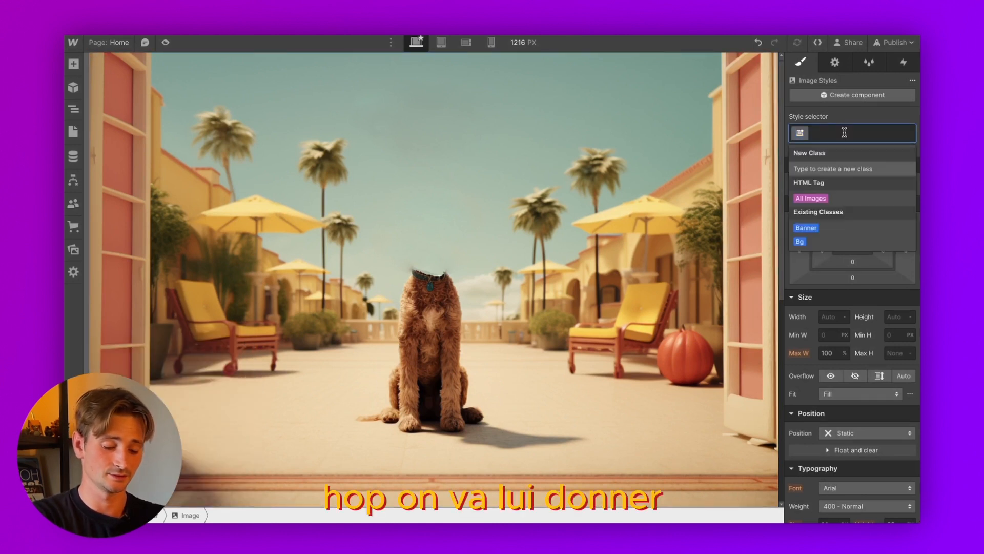
text(He)
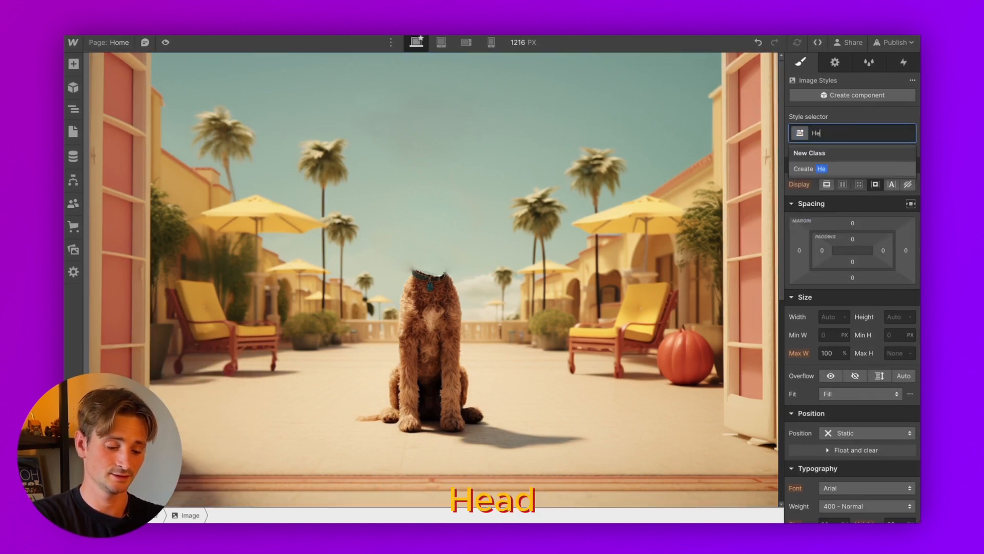
text(ad Dog)
key(Return)
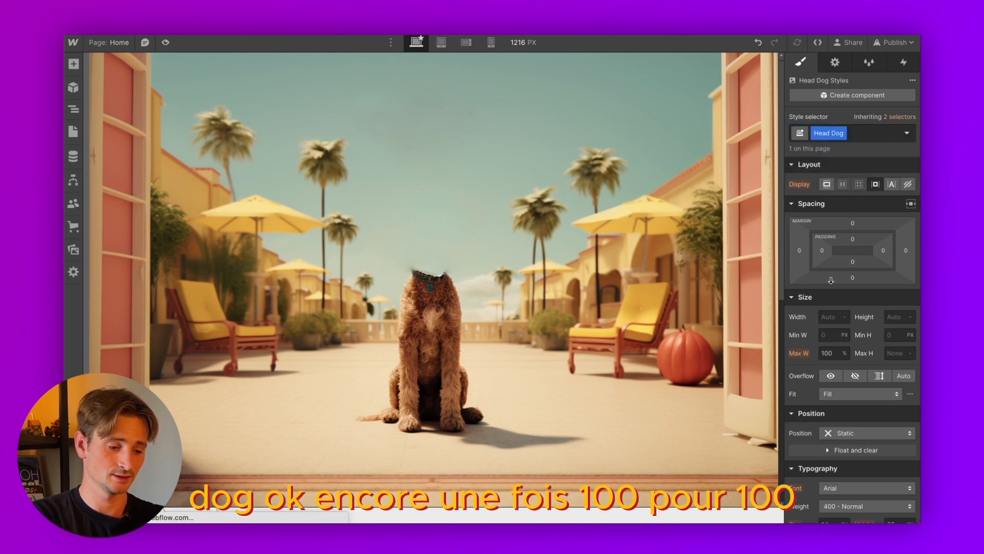
- Set the Head Dog image's width and height to 100% and its position to Absolute
click(835, 318)
text(100%)
key(Return)
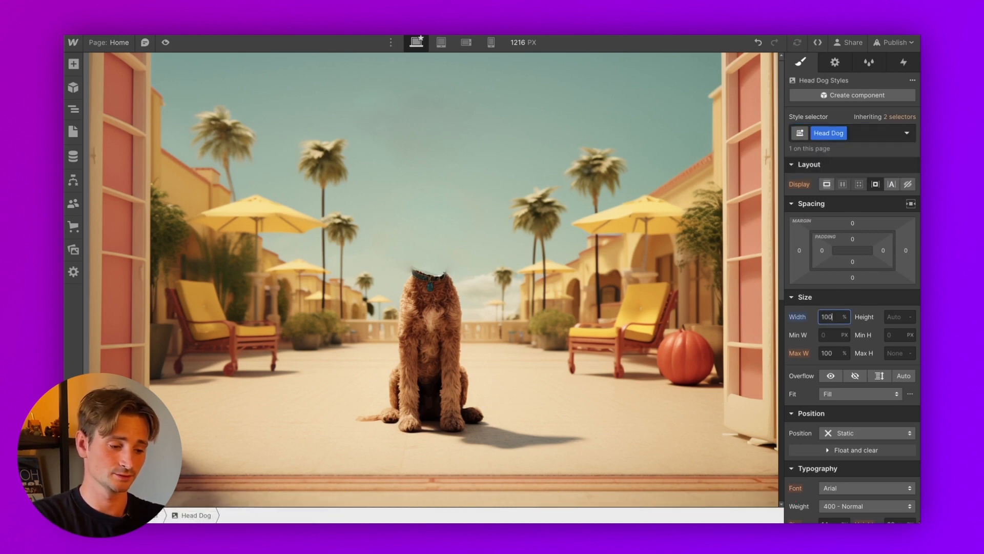
click(892, 320)
text(100)
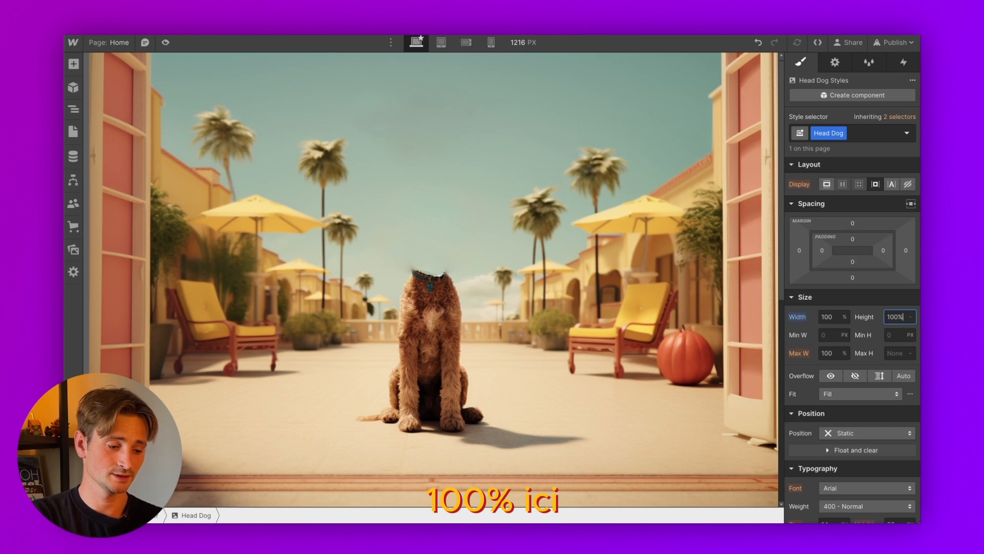
key(Return)
click(844, 431)
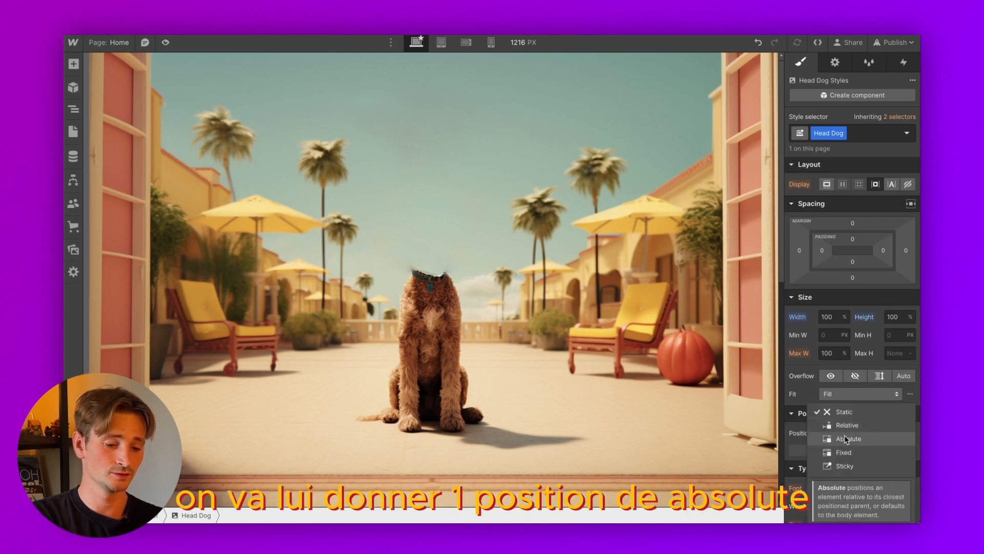
click(845, 436)
- Select the Banner section and set its position to Relative
click(676, 324)
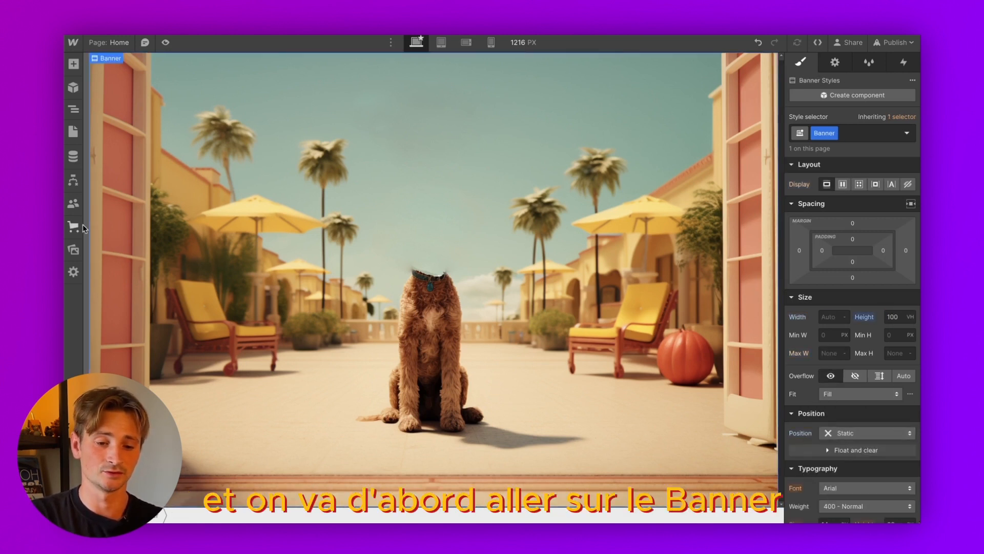
click(73, 109)
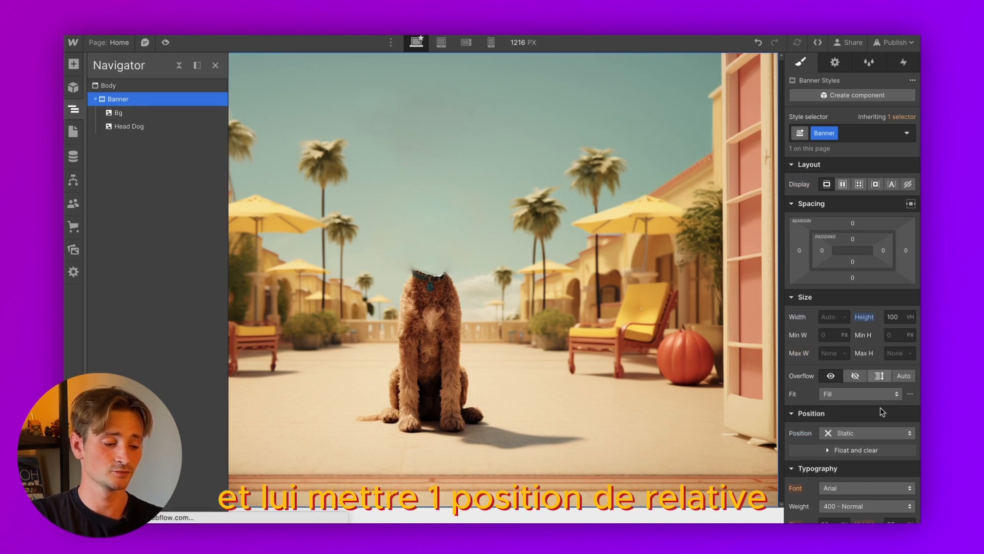
click(871, 433)
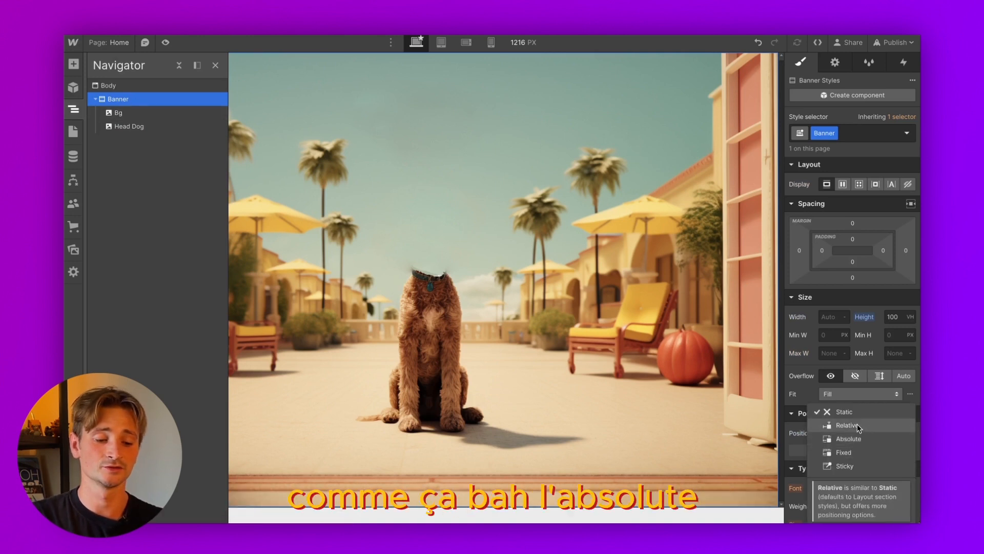
click(857, 425)
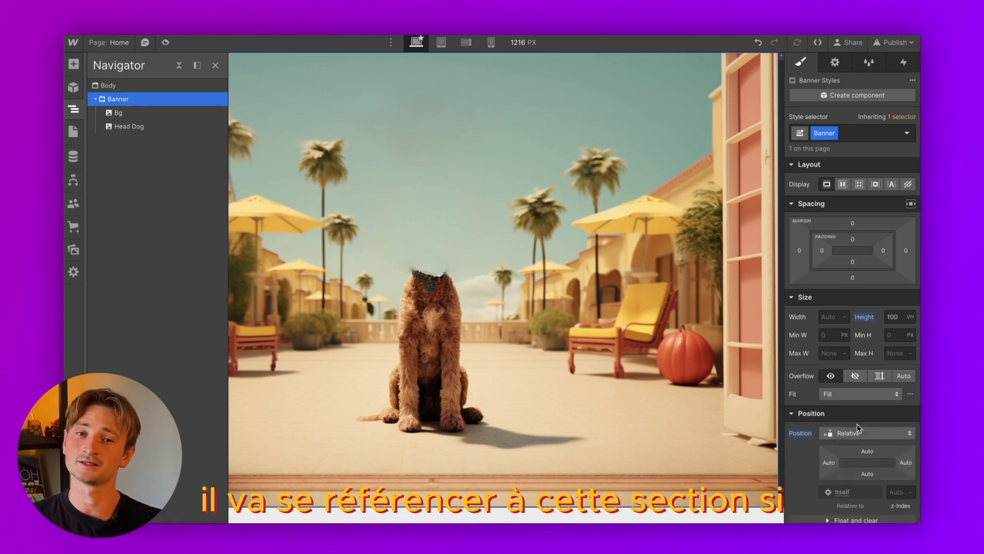
- Select the Head Dog image and stretch its absolute position over the full Banner with 0% offsets on all four sides
click(622, 339)
click(73, 109)
click(100, 125)
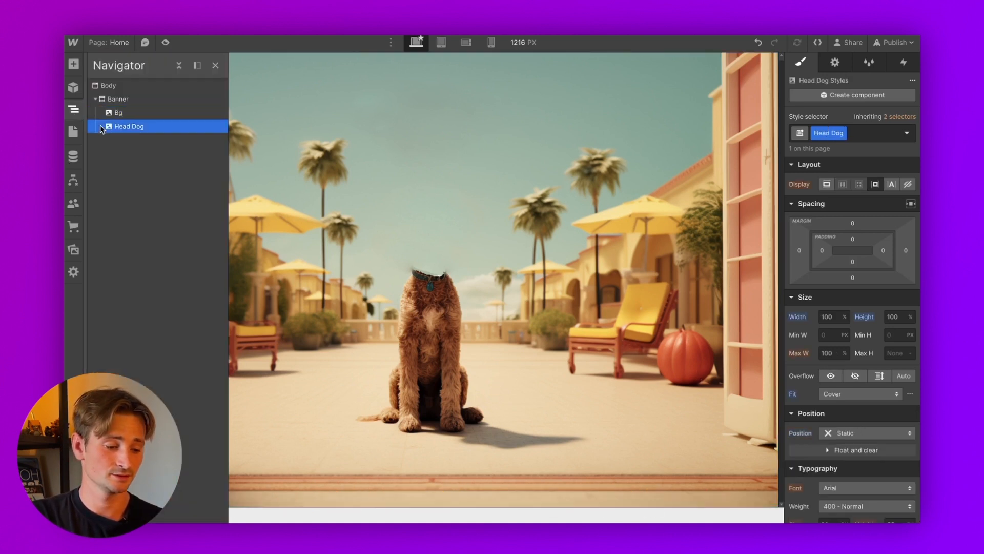
click(911, 448)
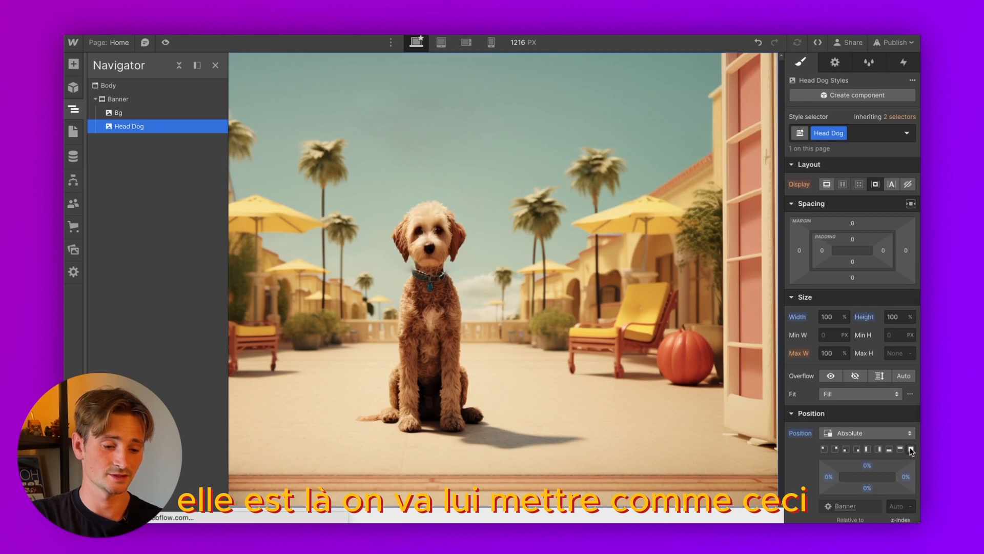
- Set the Head Dog image's fit to Cover, and switch from OBS Studio back to Webflow
click(421, 231)
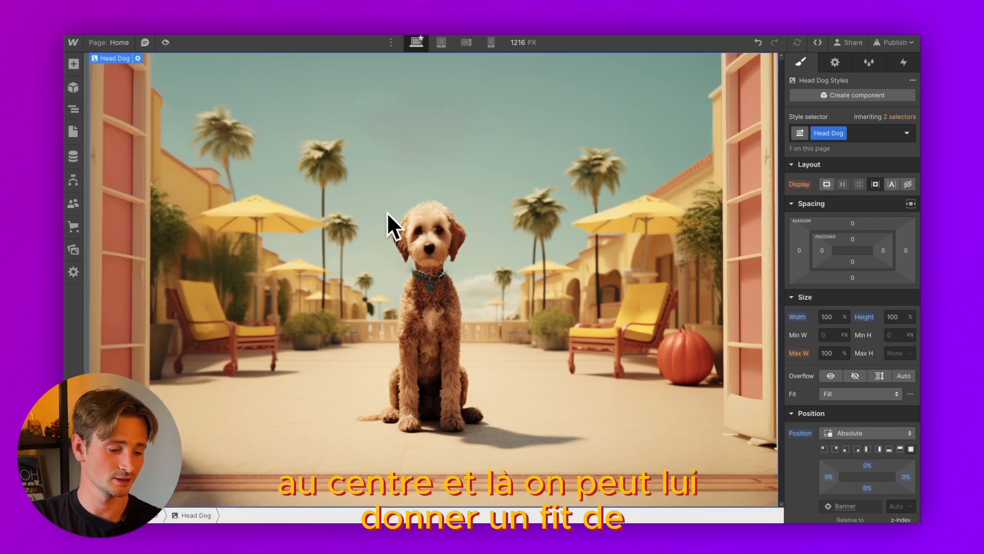
click(875, 391)
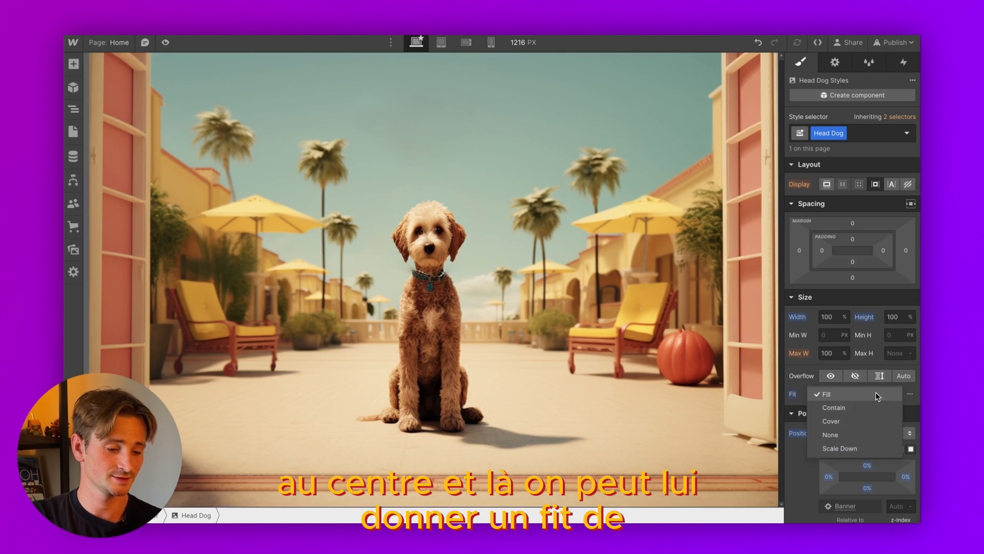
click(853, 420)
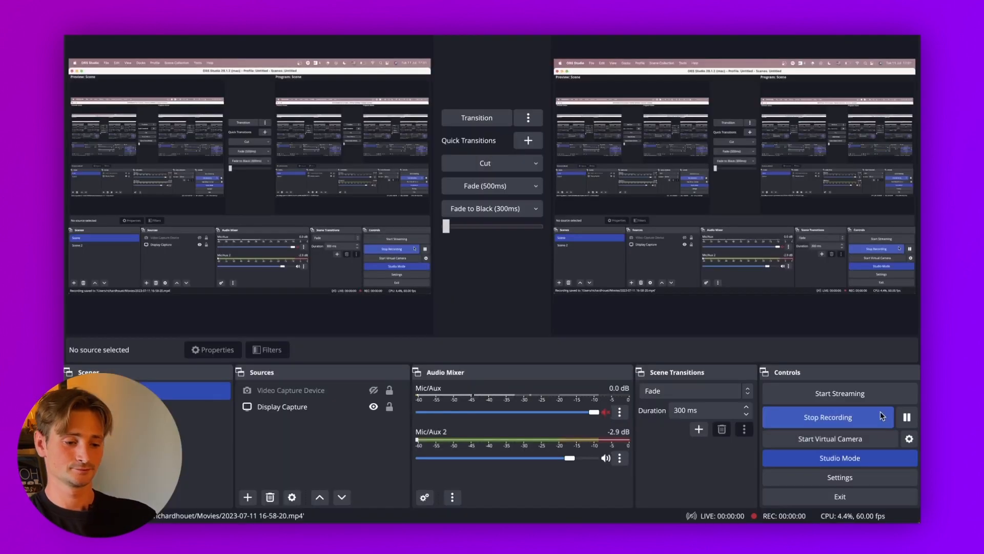
key(super+Tab)
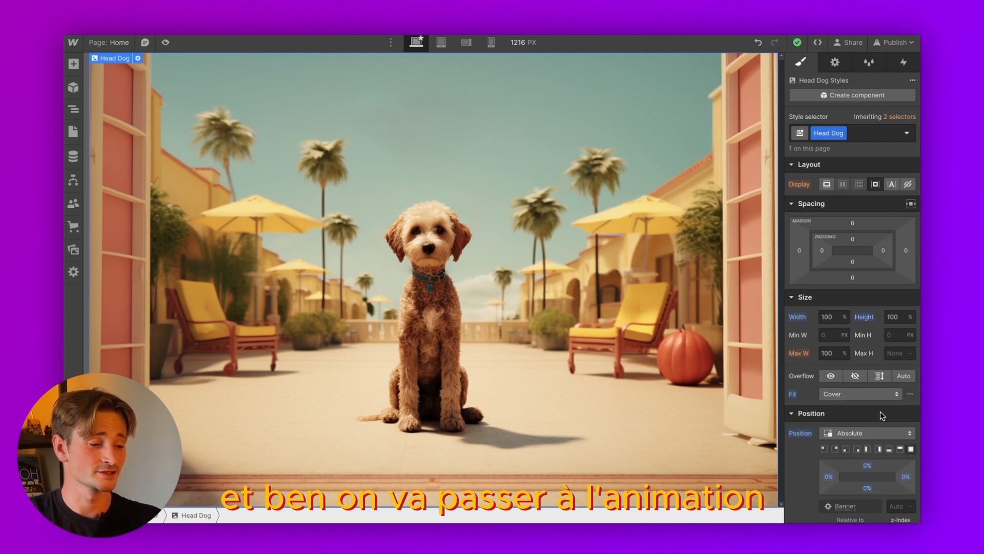
- Add a "Mouse move in viewport" page trigger that plays a mouse animation, with smoothing set to 80%
click(903, 62)
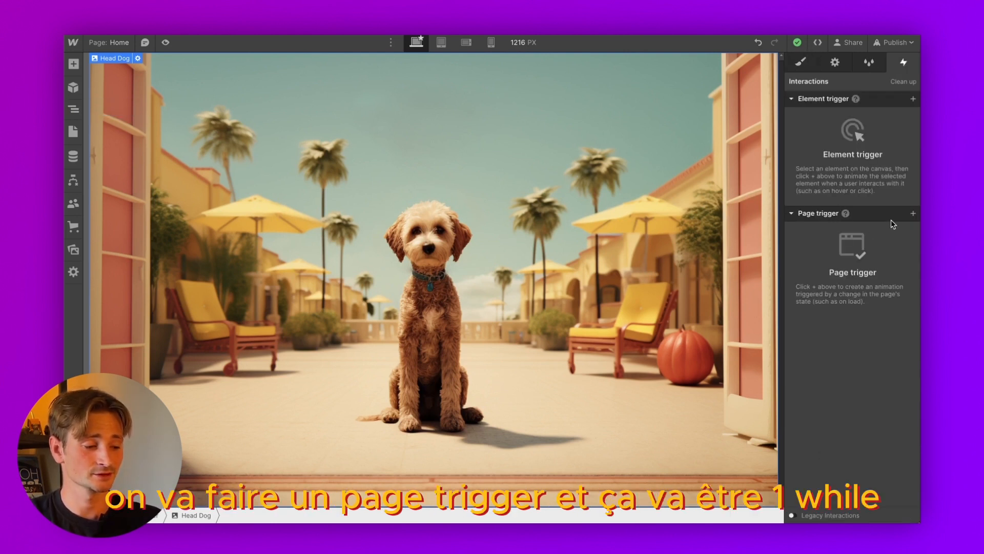
click(914, 214)
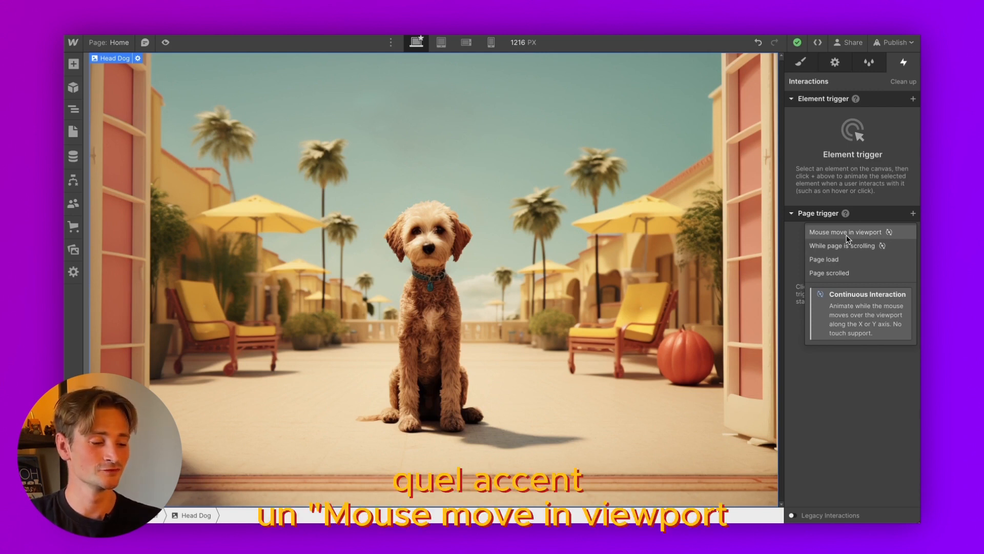
click(832, 235)
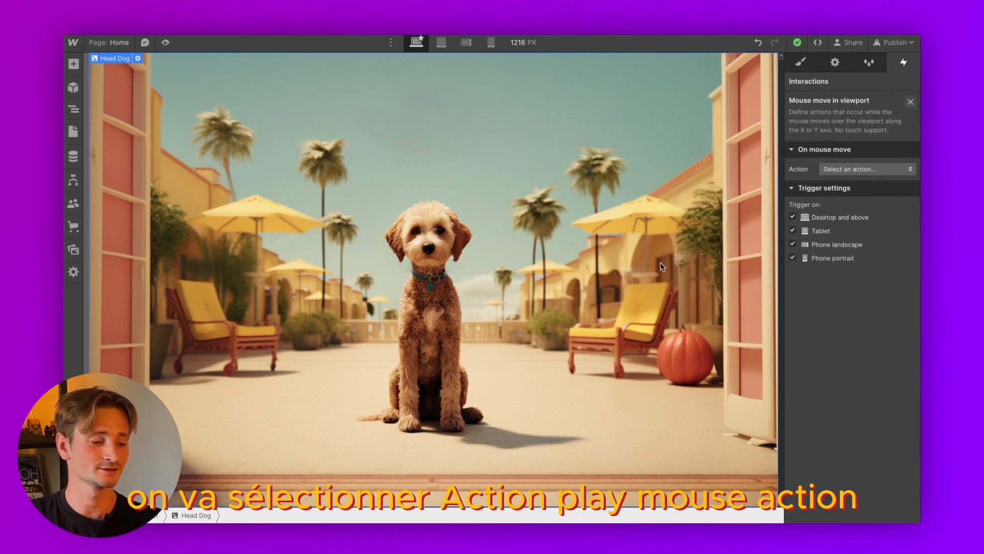
click(841, 169)
click(843, 193)
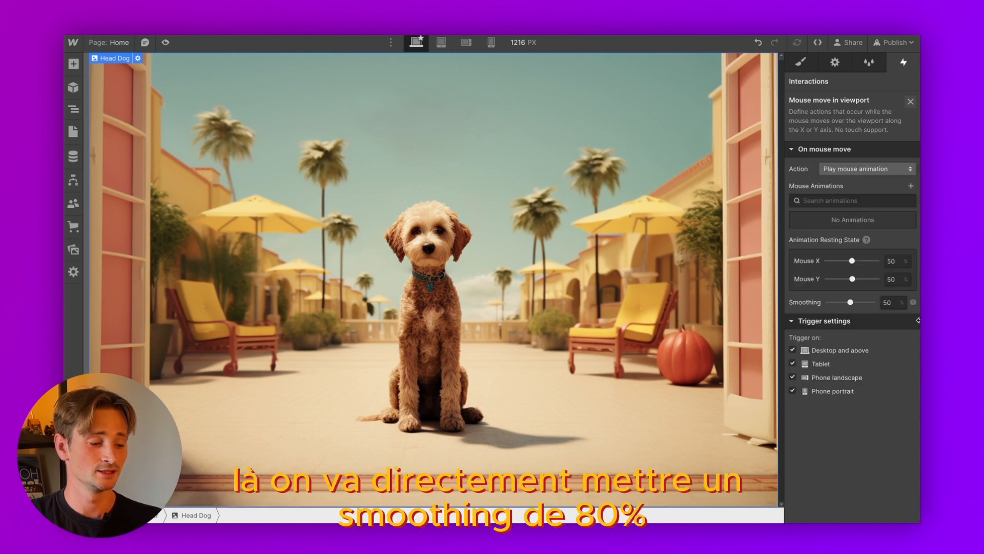
click(886, 303)
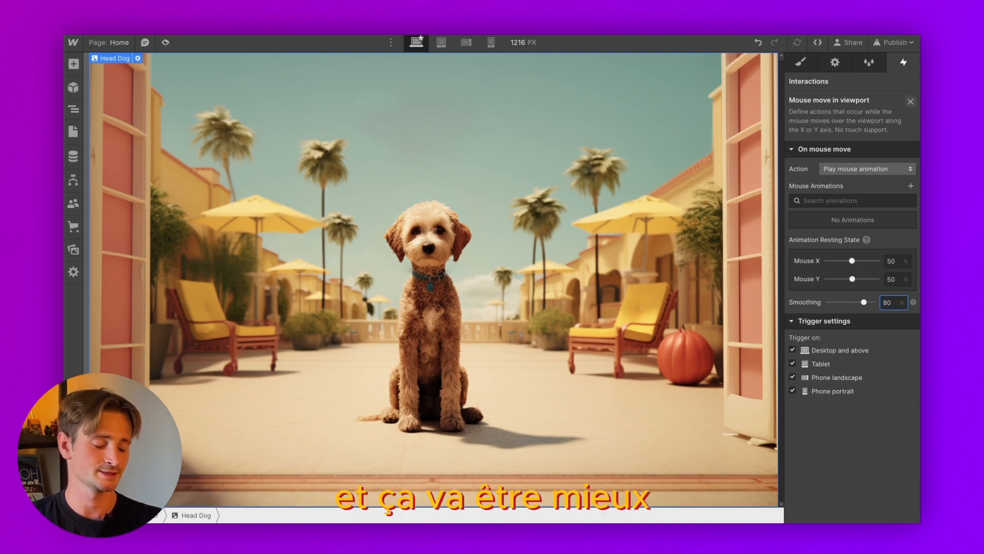
- Create a new mouse animation for the trigger and name it "Dog Head Move"
click(910, 186)
text(D)
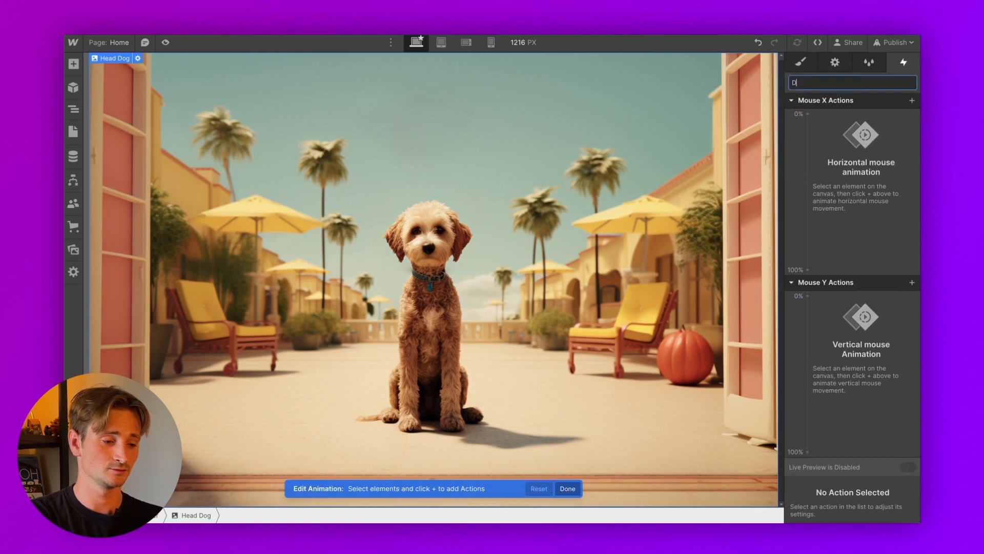
text(og Head Move)
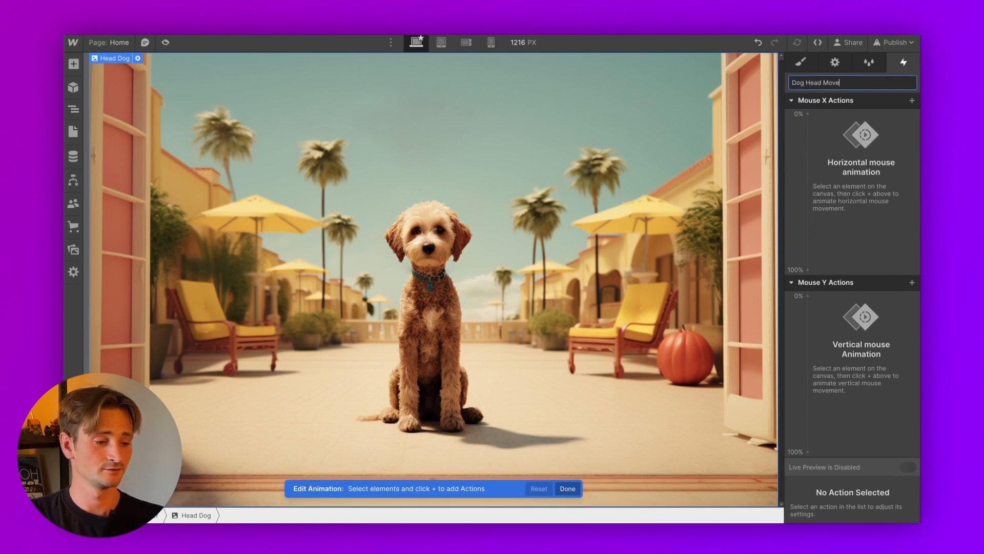
key(Return)
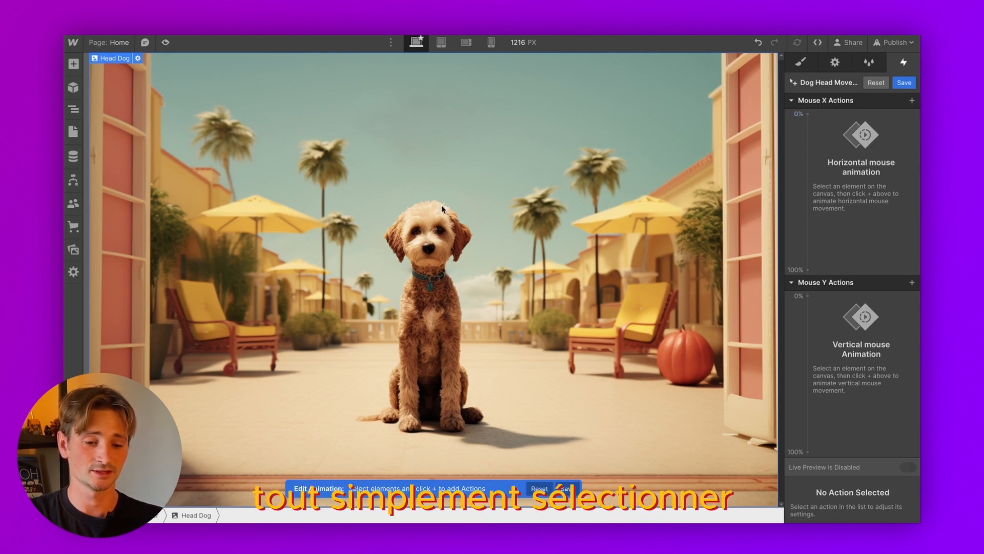
- Check that the Head Dog image is selected and add a Rotate action to it under Mouse X Actions
key(z)
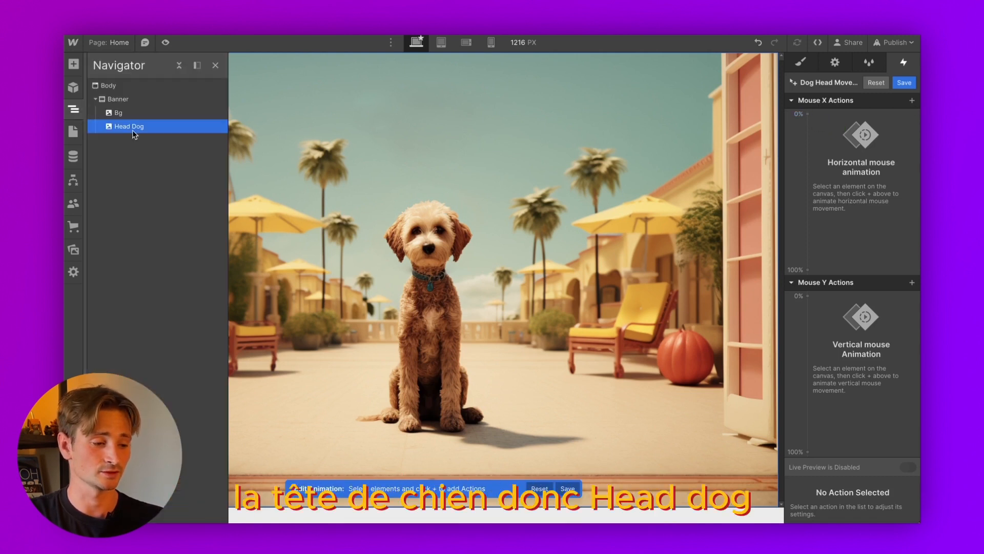
click(215, 66)
click(826, 115)
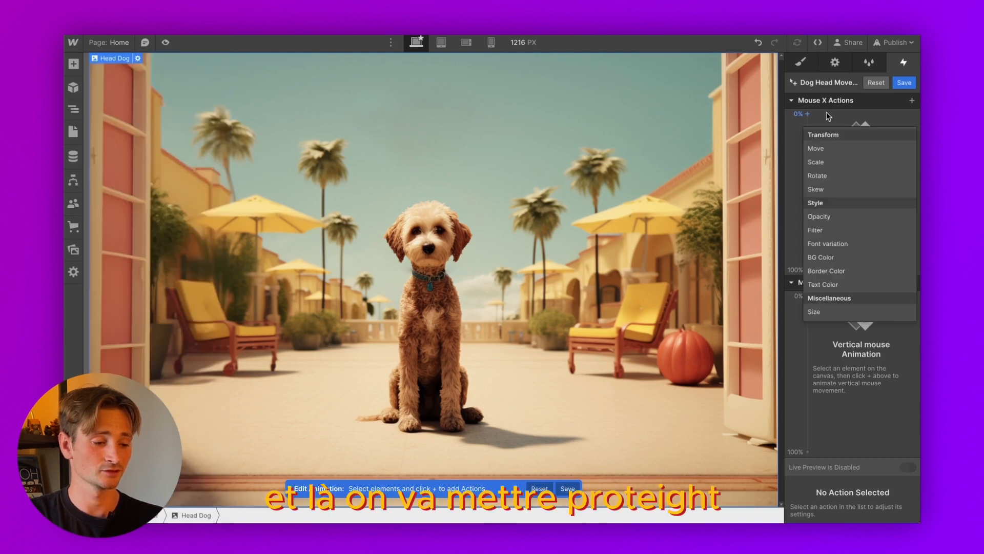
click(826, 173)
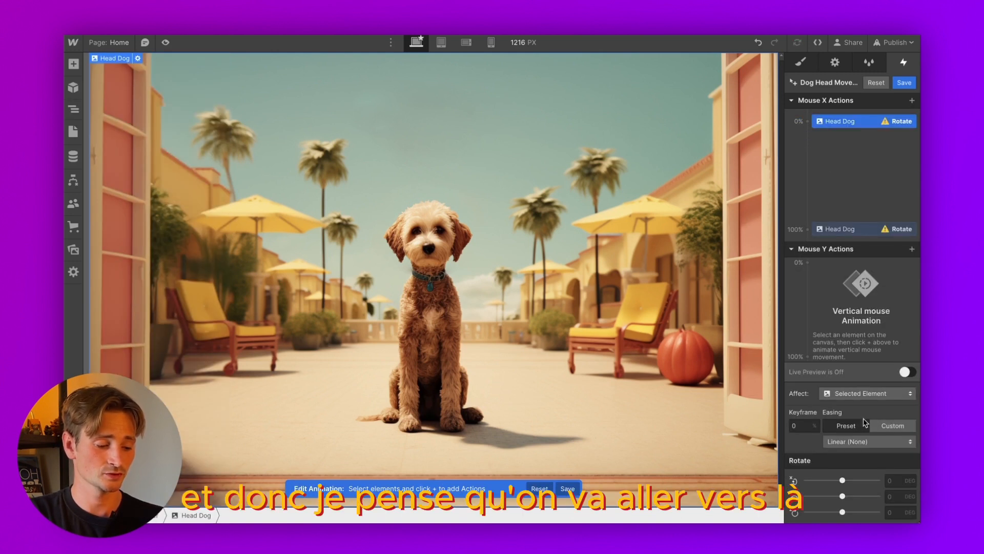
- Set the Head Dog's Z rotation to -1° at the 0% keyframe and 2° at 100%, and preview the movement
drag(841, 513, 842, 512)
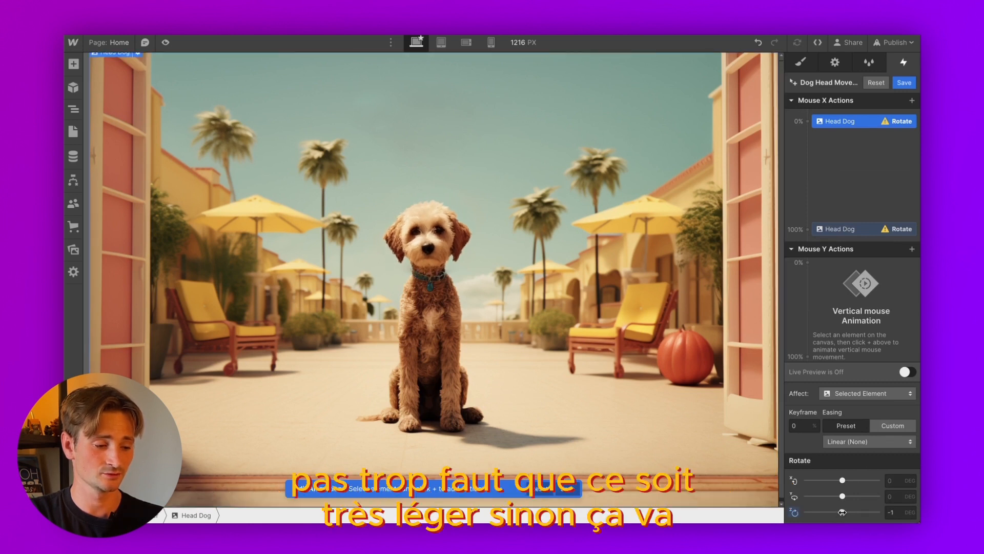
click(881, 229)
click(892, 512)
text(2)
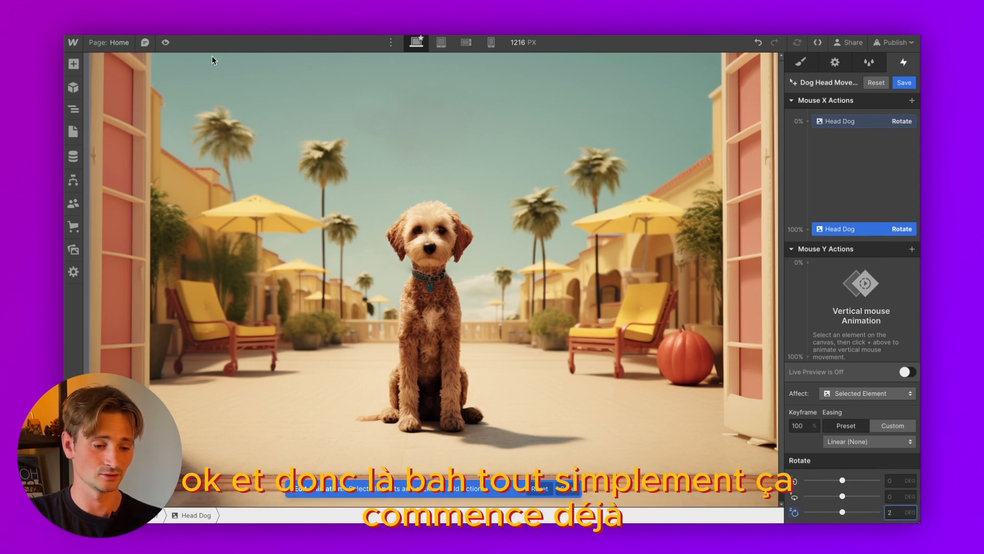
click(165, 43)
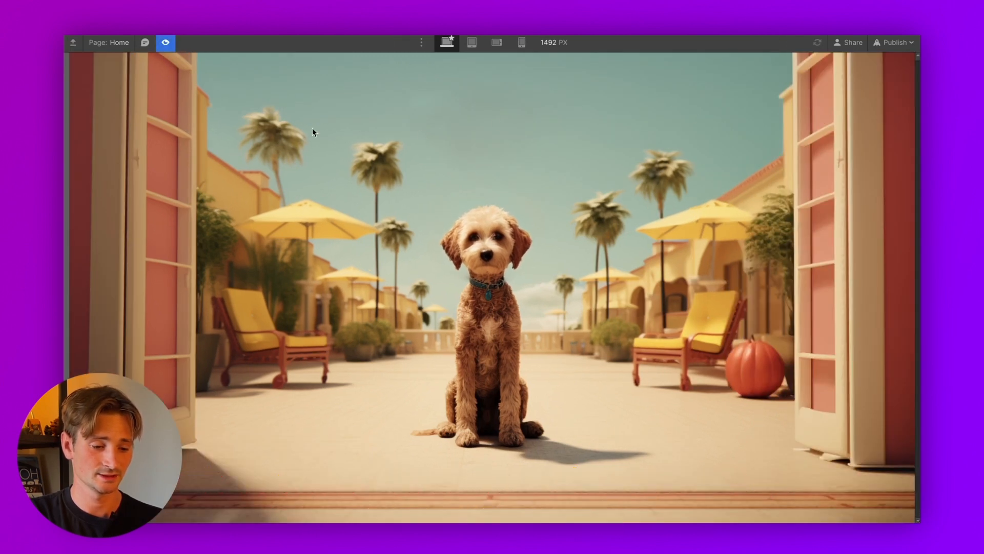
click(162, 44)
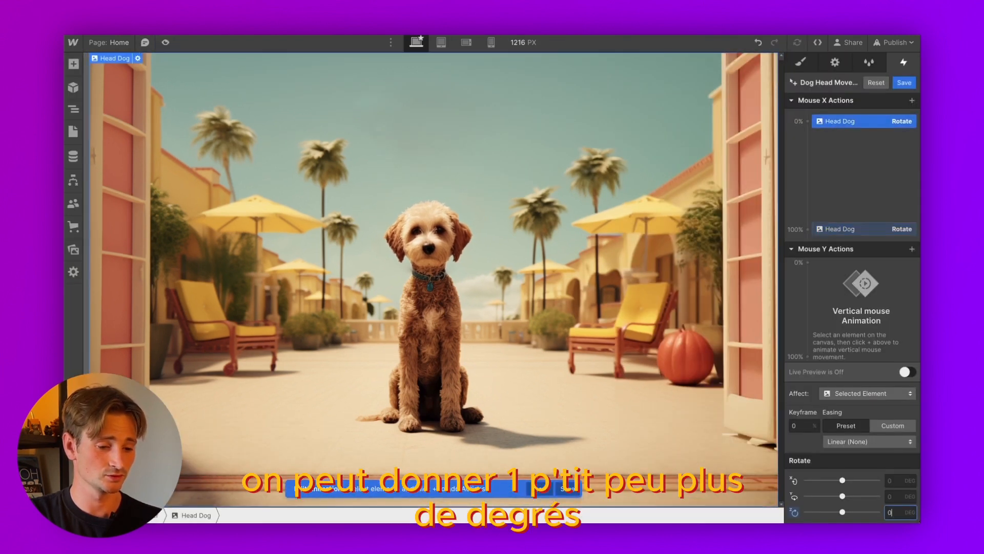
- Set the Head Dog's Z rotation to -4° at the 0% keyframe and 4° at 100%, and preview the movement
key(BackSpace)
text(-4)
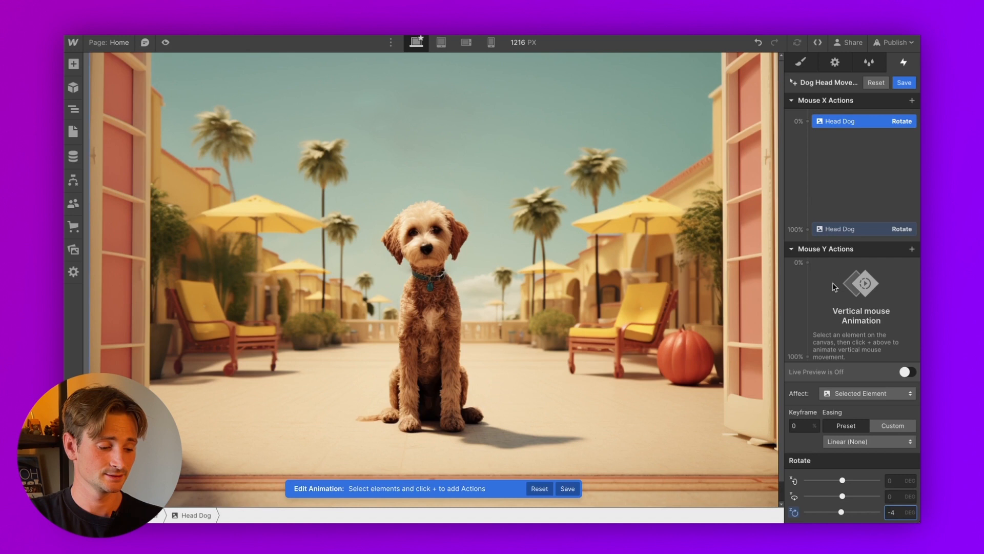
click(838, 230)
double_click(895, 515)
text(4)
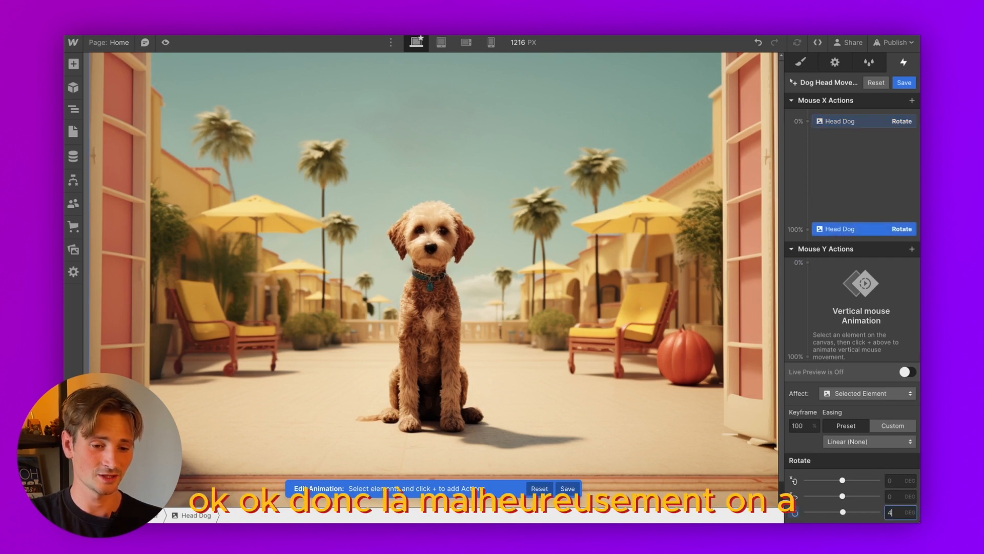
click(165, 42)
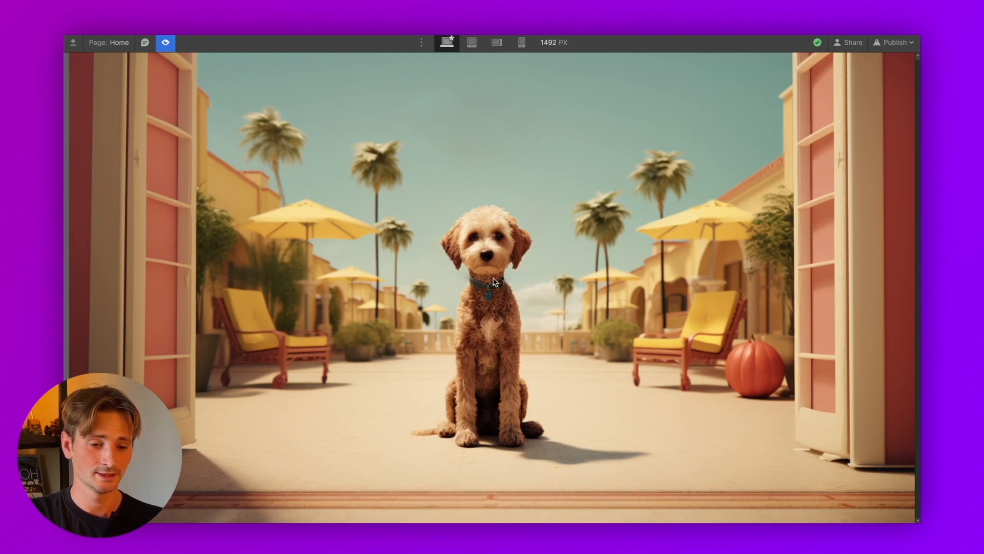
click(165, 43)
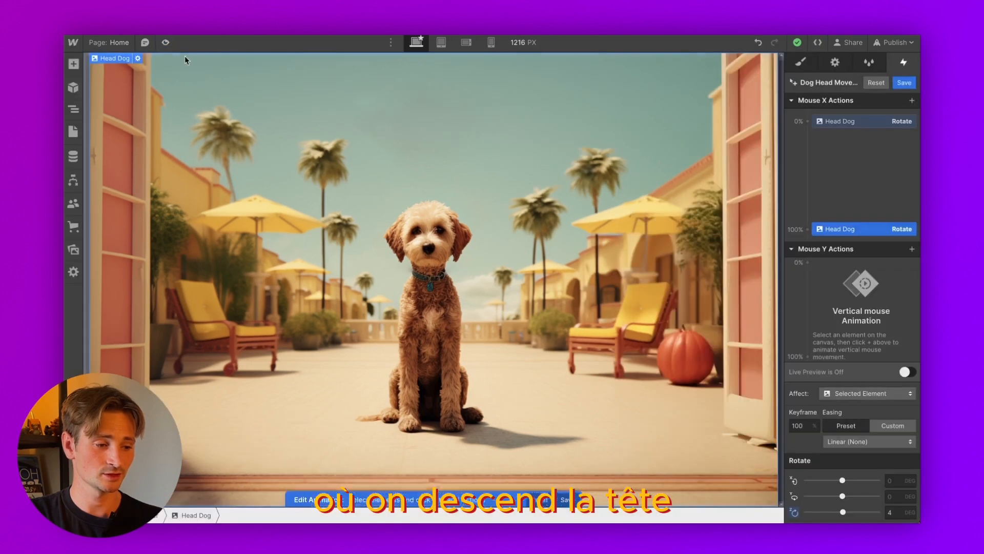
- Set the Head Dog image's top offset to Auto and its bottom offset to -4 px, and preview the lowered head
click(803, 62)
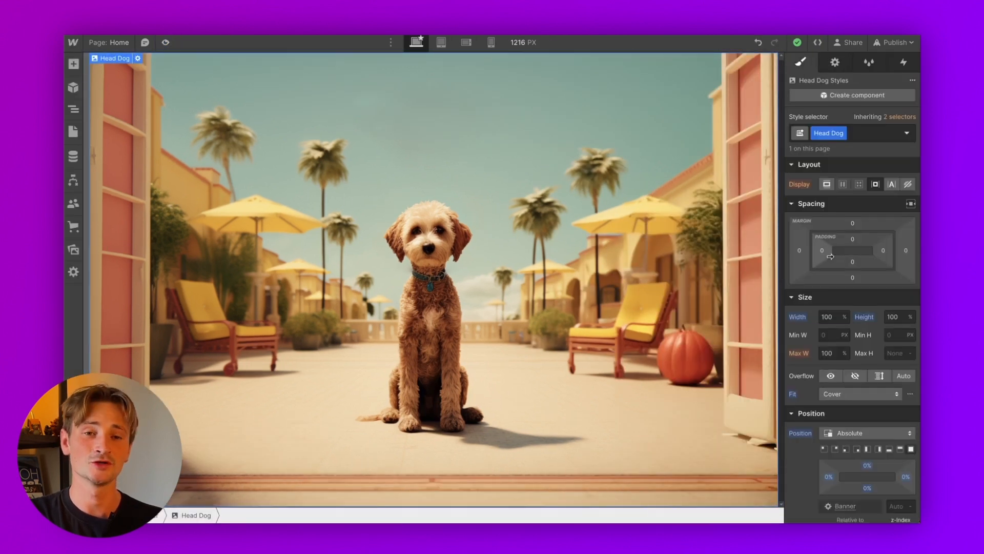
scroll(871, 308, down, 1)
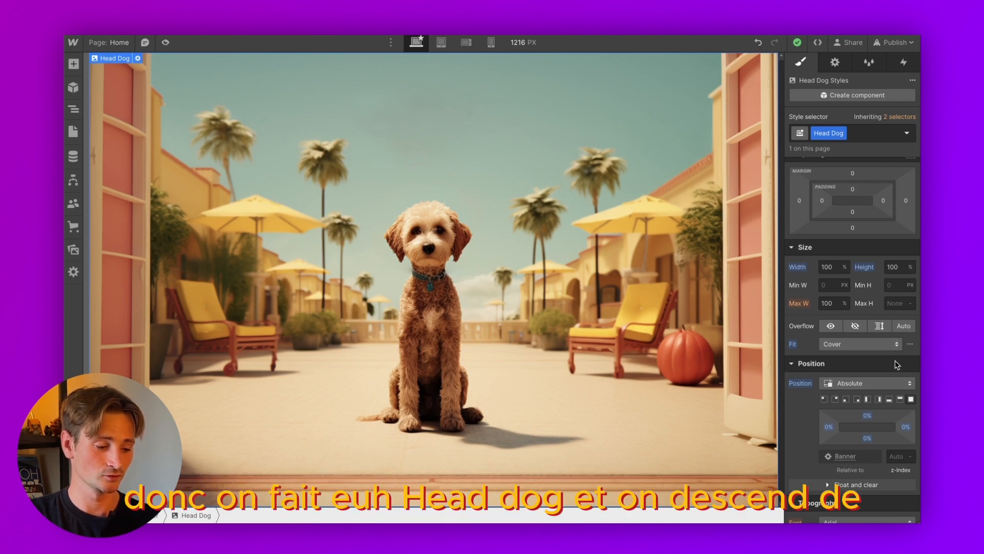
click(867, 439)
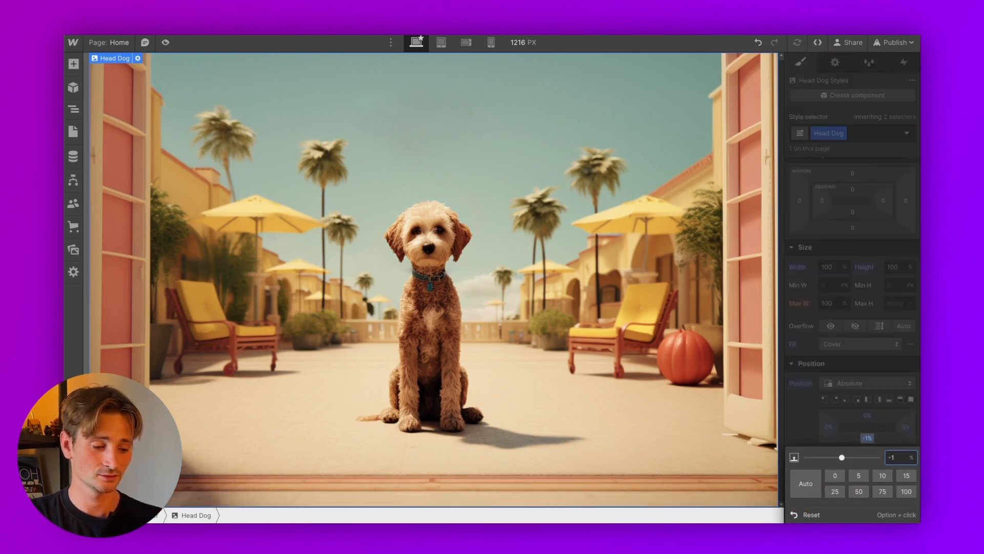
click(868, 414)
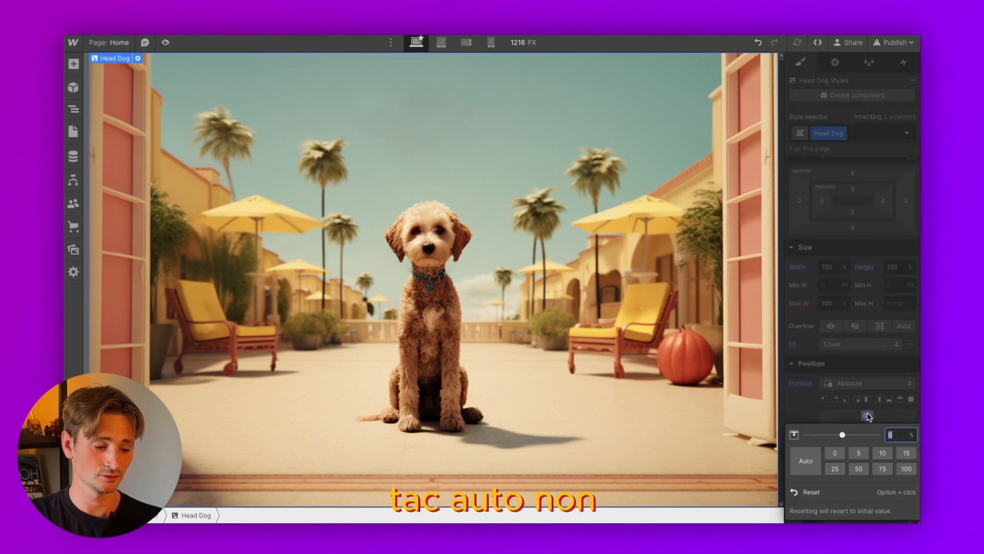
click(801, 463)
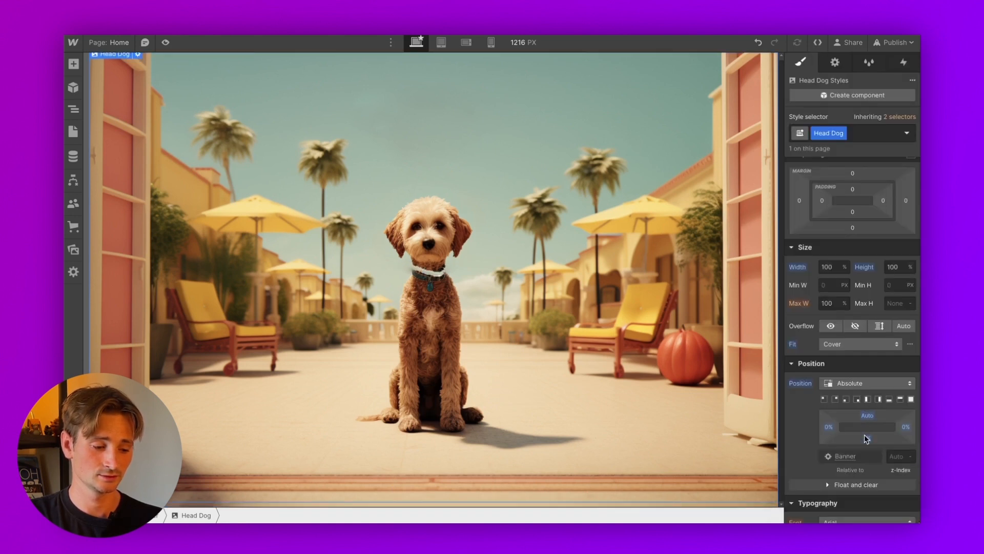
click(866, 437)
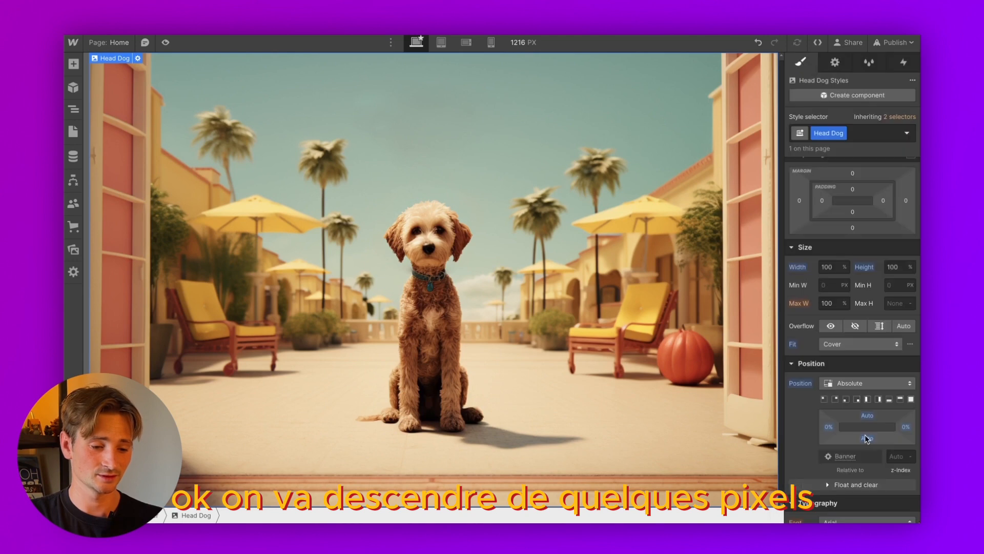
text(-2)
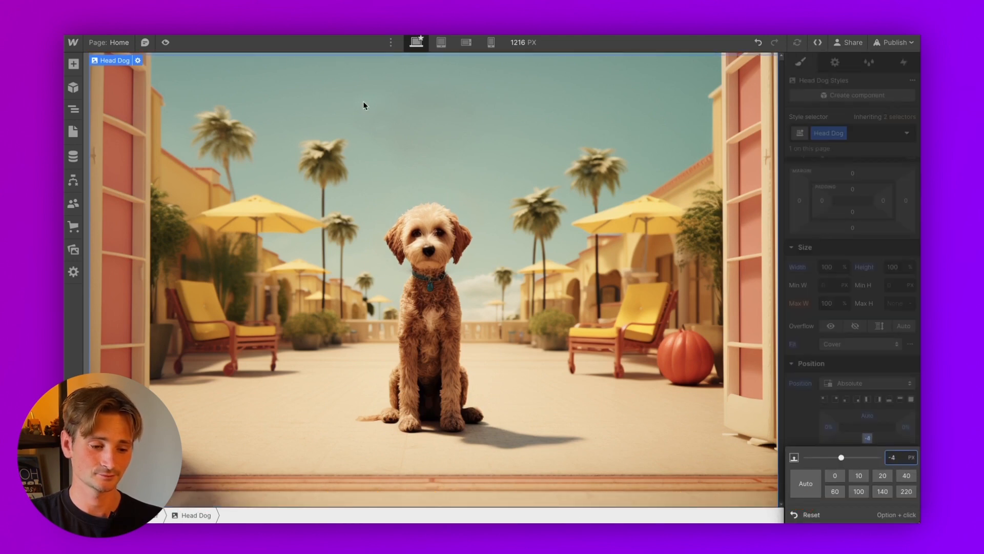
click(165, 43)
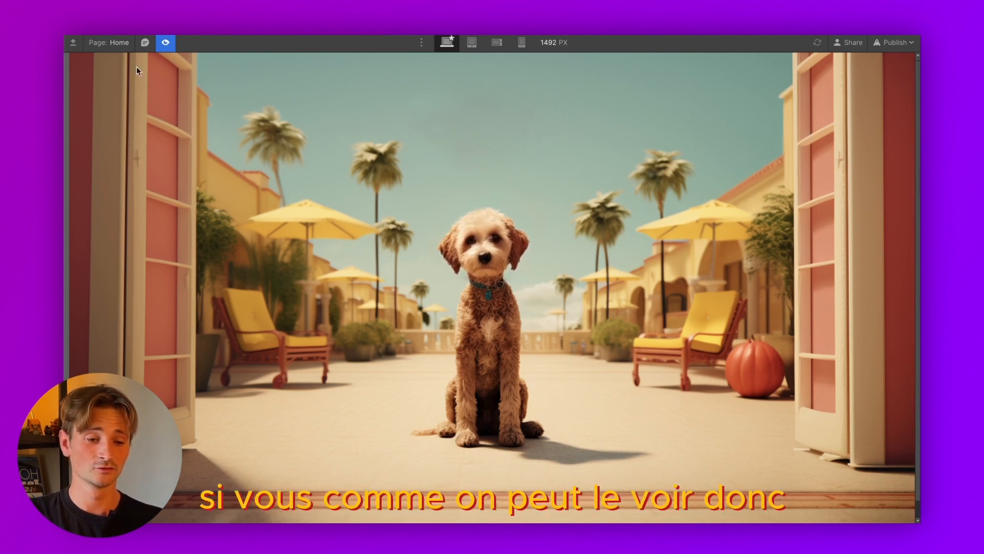
click(164, 45)
- Open wes-anderson-test.webflow.io in a new browser tab and examine the dog banner on the finished site
key(super+t)
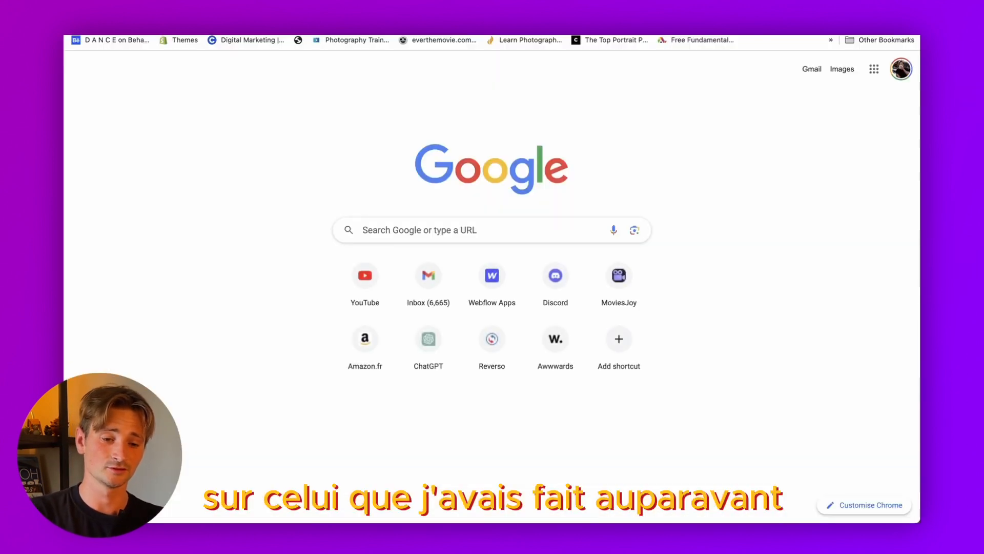
text(wes-anderson-test.webflow.io)
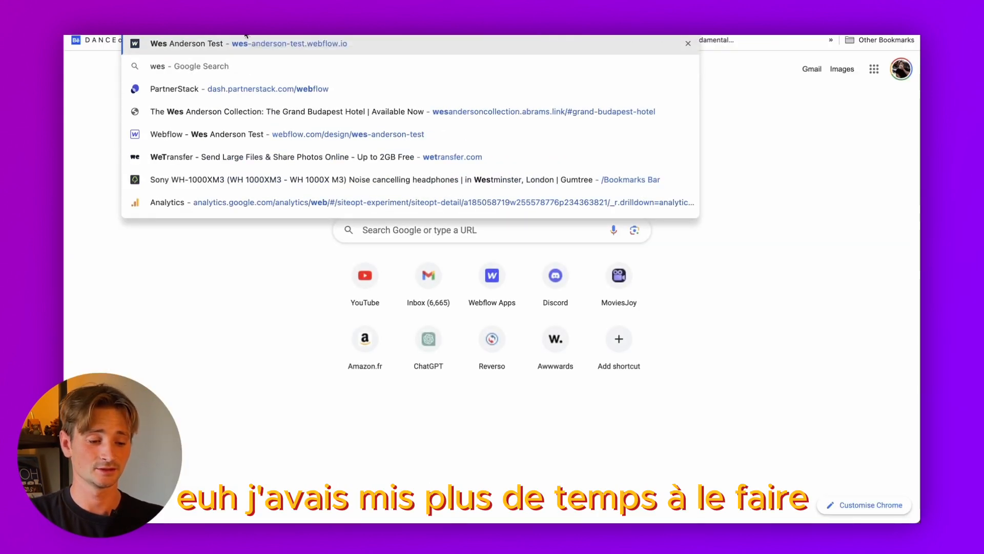
key(Return)
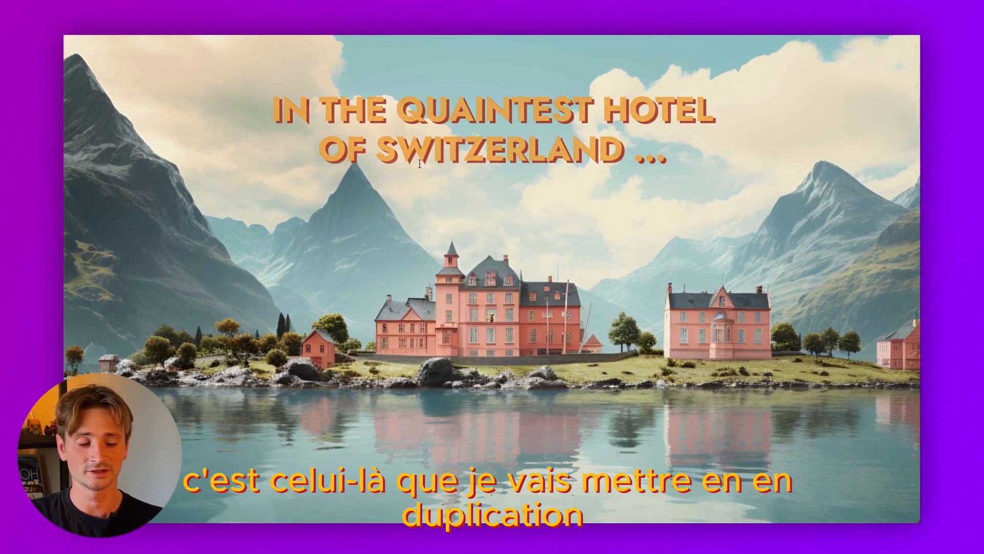
scroll(428, 194, down, 10)
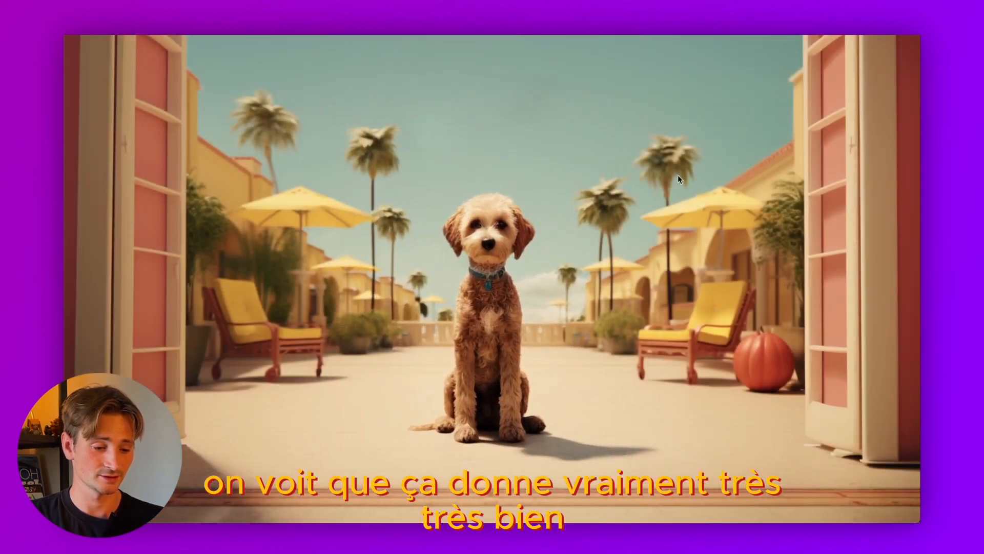